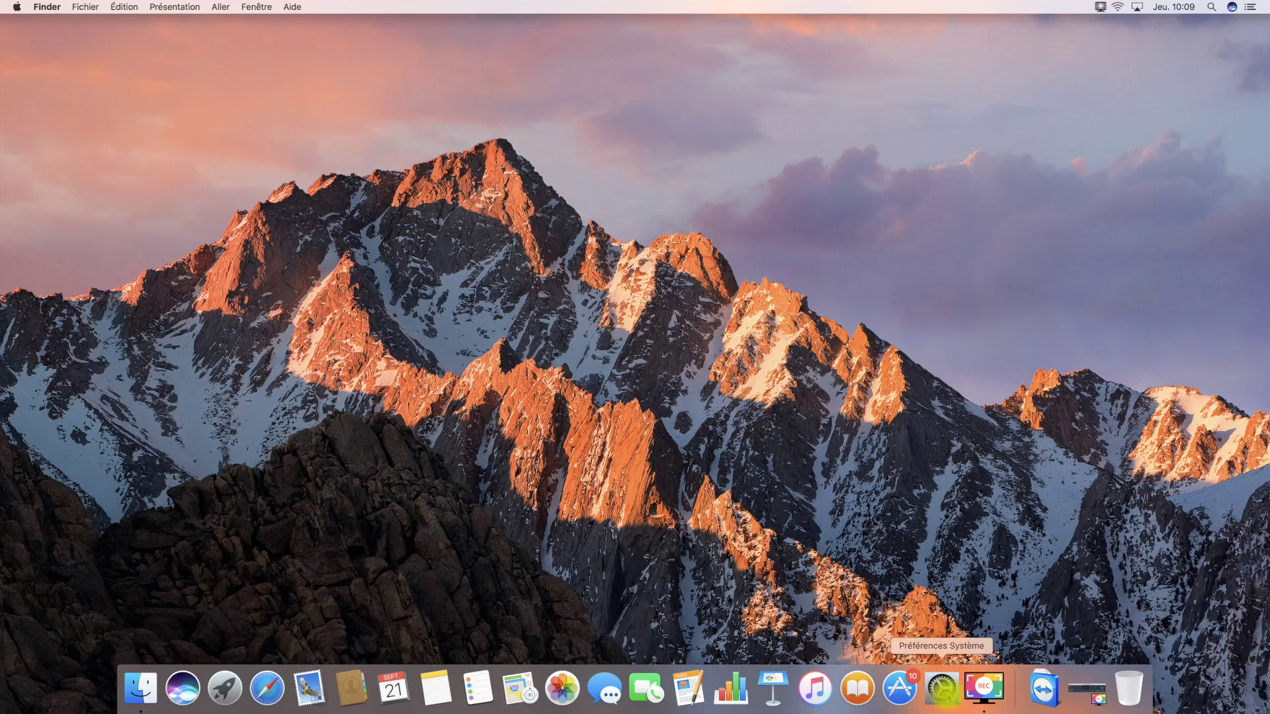
# - Open the screen saver settings (Économiseur d'écran) of Bureau et économiseur d'écran in Préférences Système
pyautogui.click(950, 700)
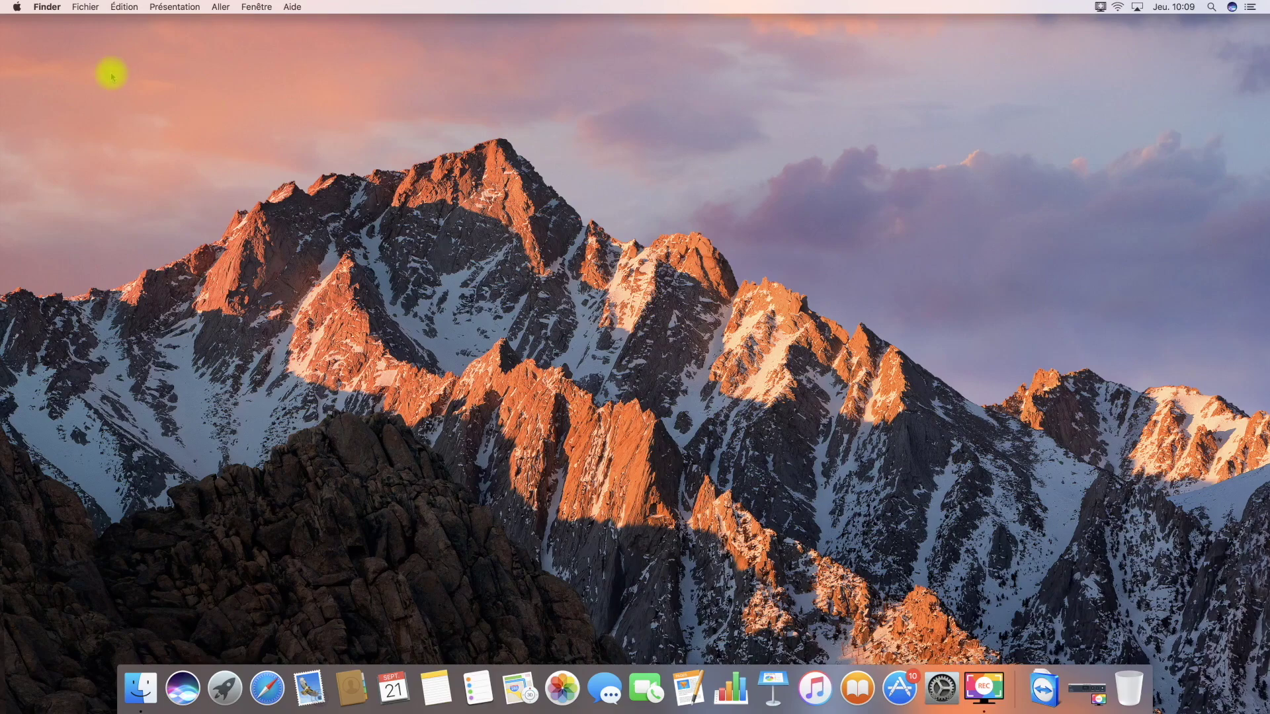
pyautogui.click(14, 7)
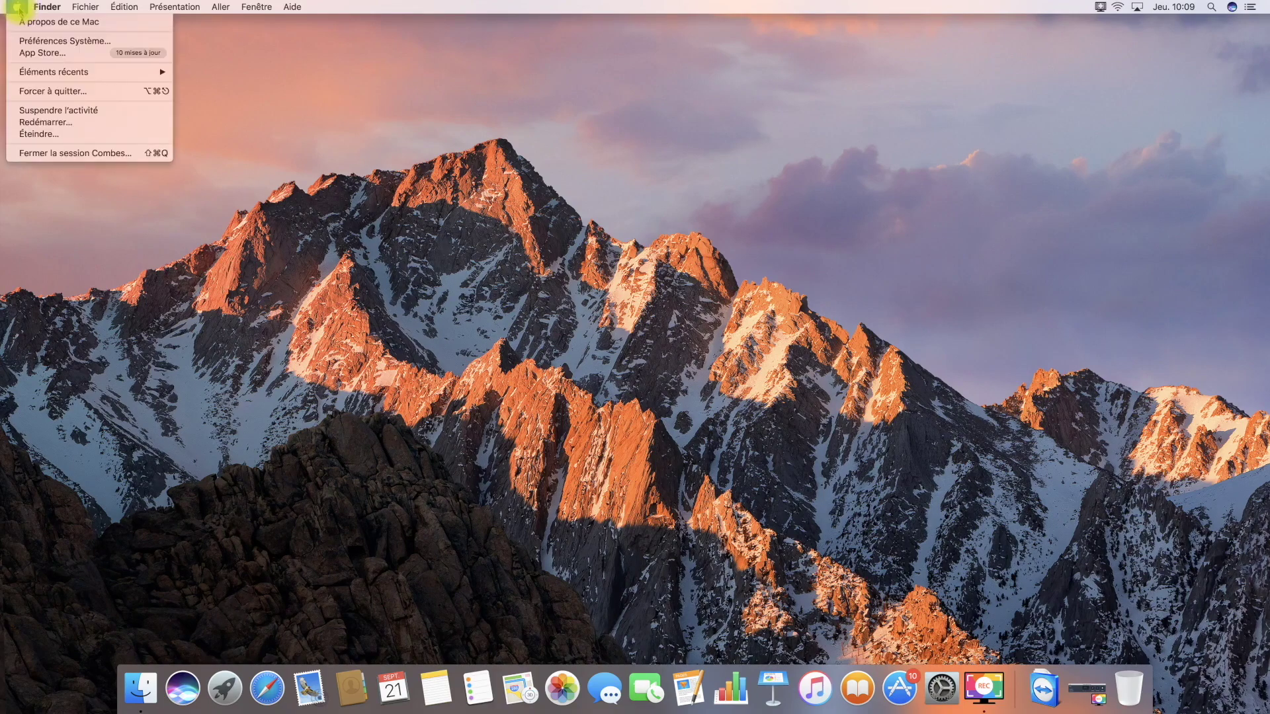
pyautogui.click(68, 46)
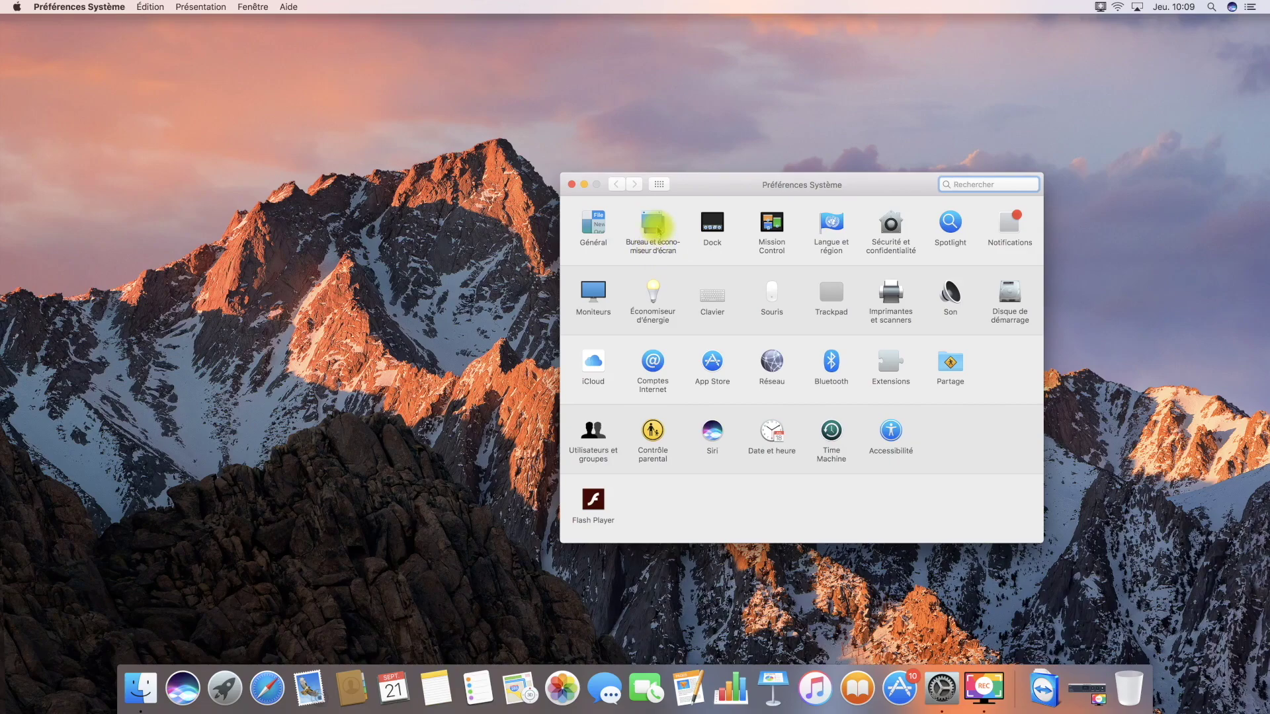
pyautogui.click(653, 227)
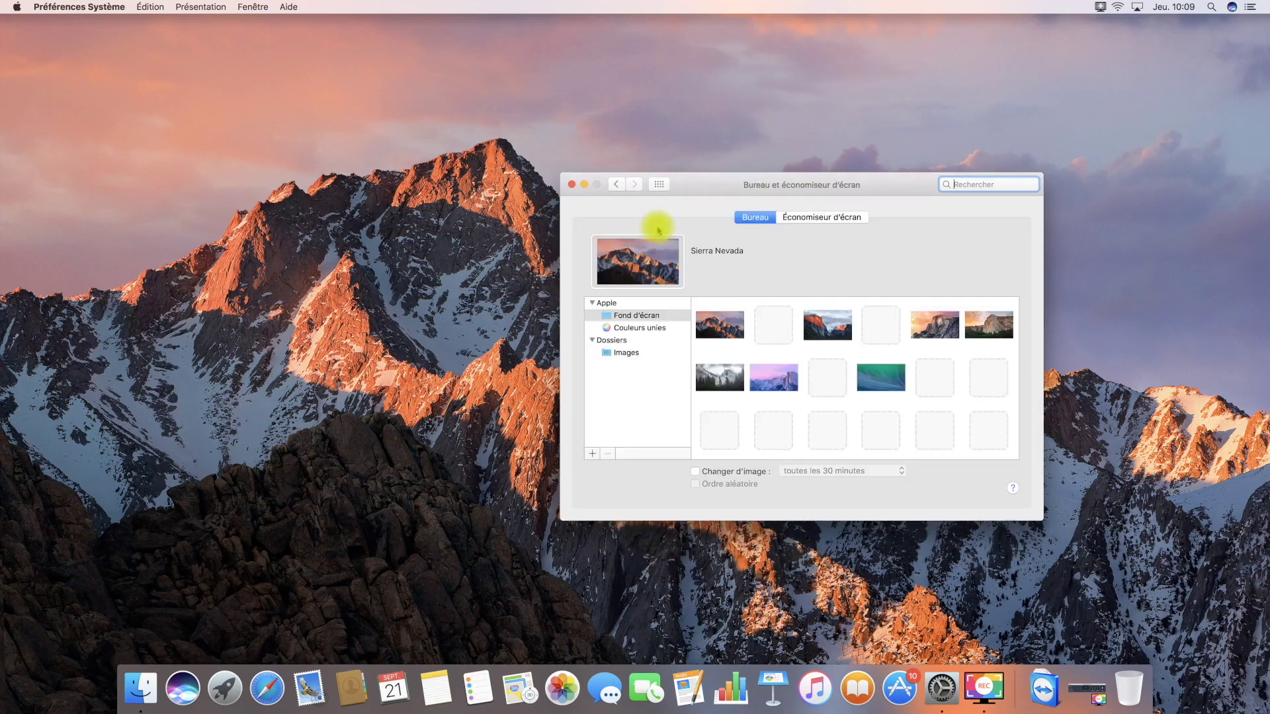
pyautogui.click(815, 221)
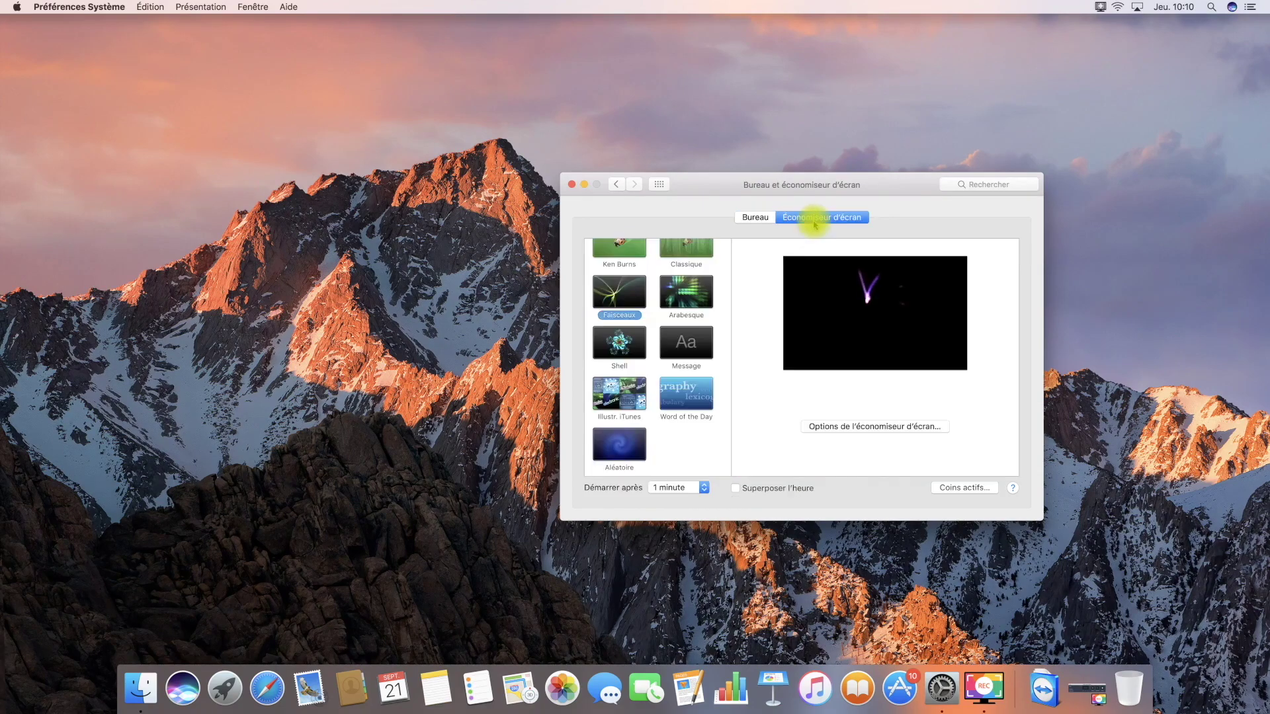
# - Browse the available screen savers and select Shell
pyautogui.scroll(3, 695, 310)
pyautogui.scroll(2, 695, 309)
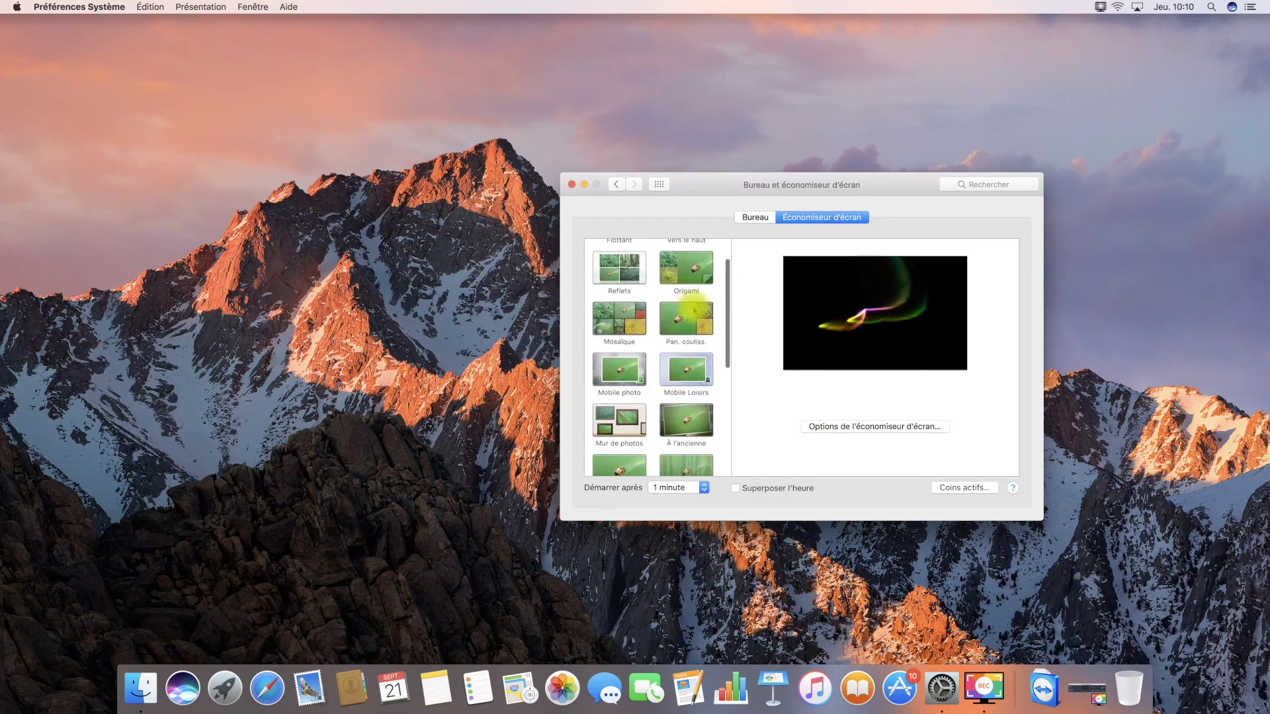
pyautogui.scroll(-5, 693, 309)
pyautogui.scroll(-3, 693, 309)
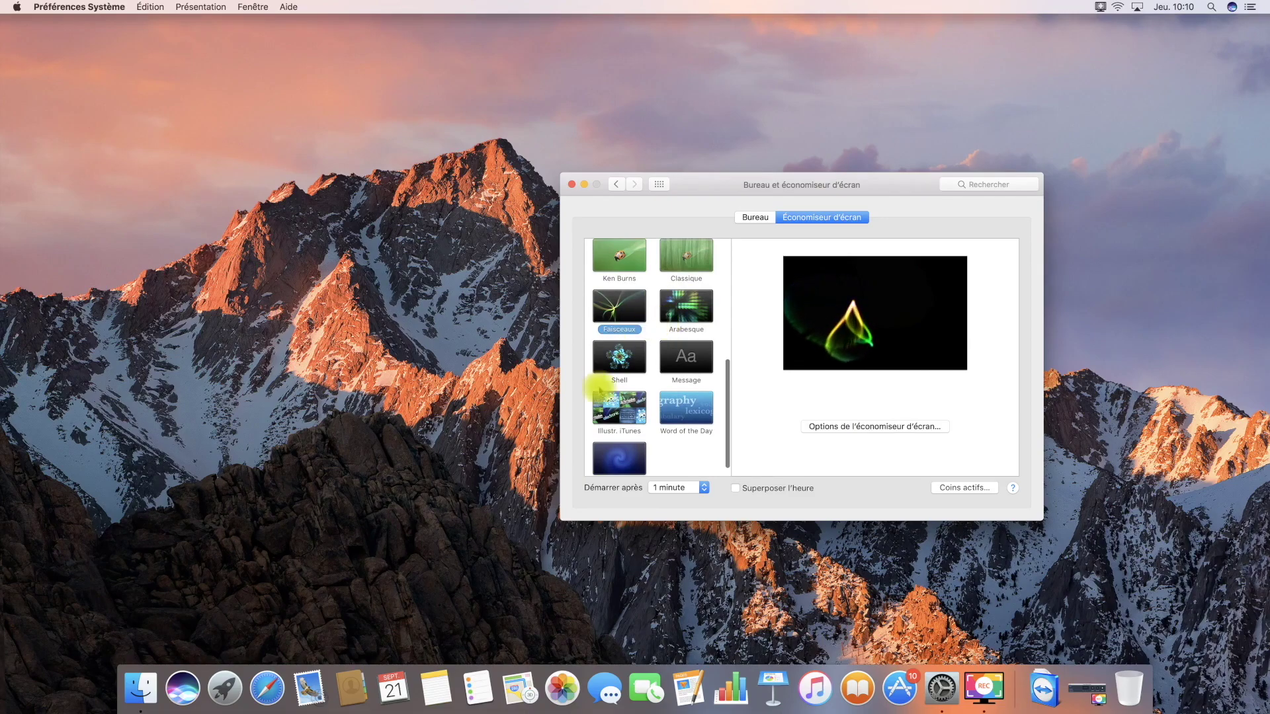
pyautogui.click(623, 363)
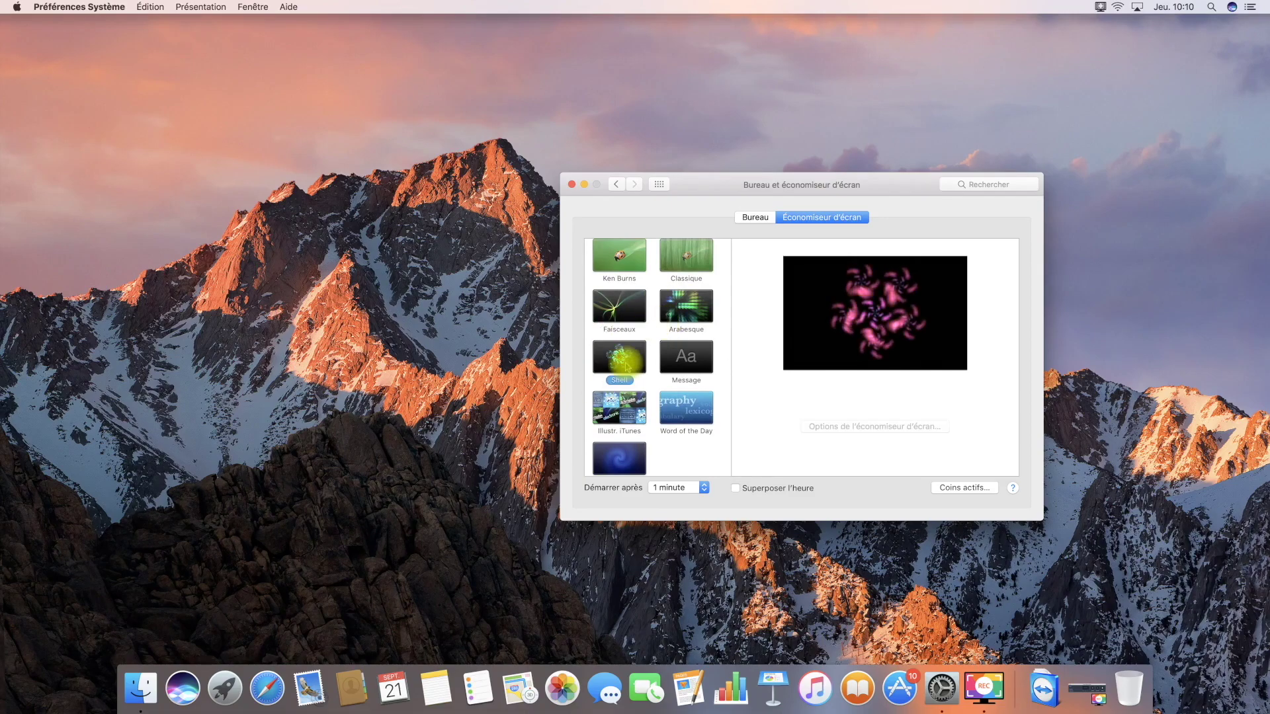
pyautogui.moveTo(910, 285)
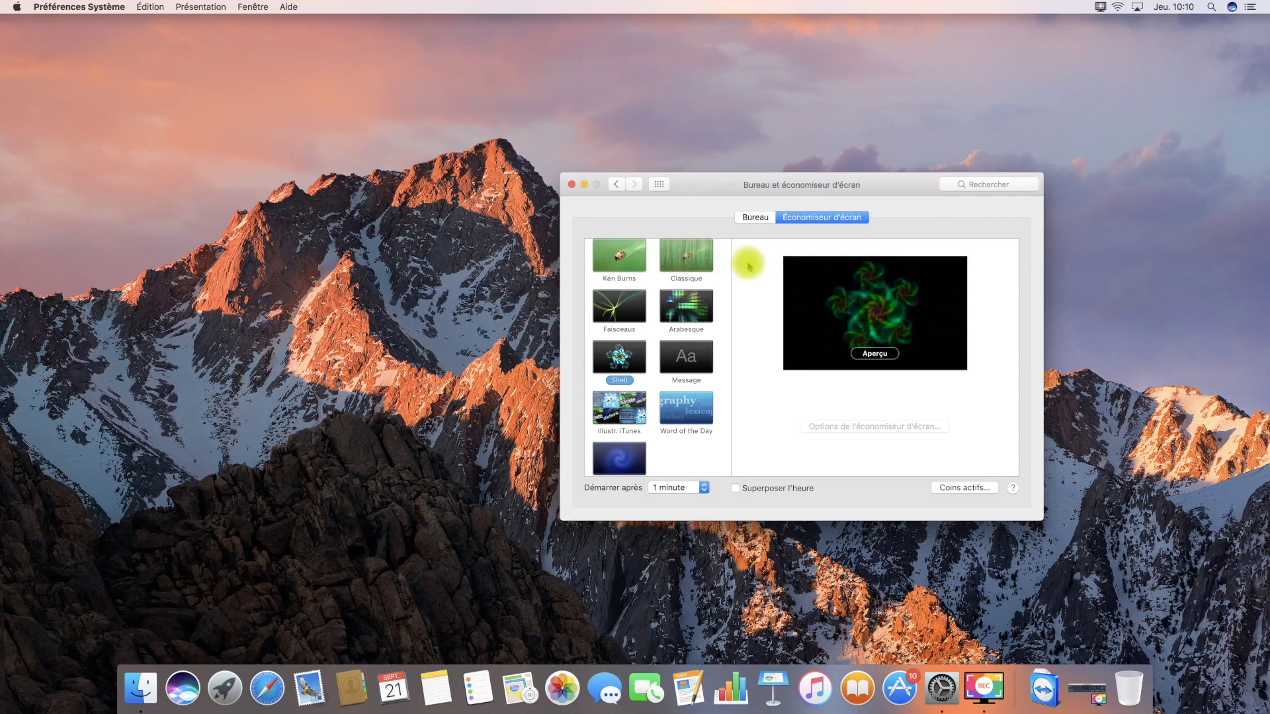
pyautogui.scroll(-1, 728, 270)
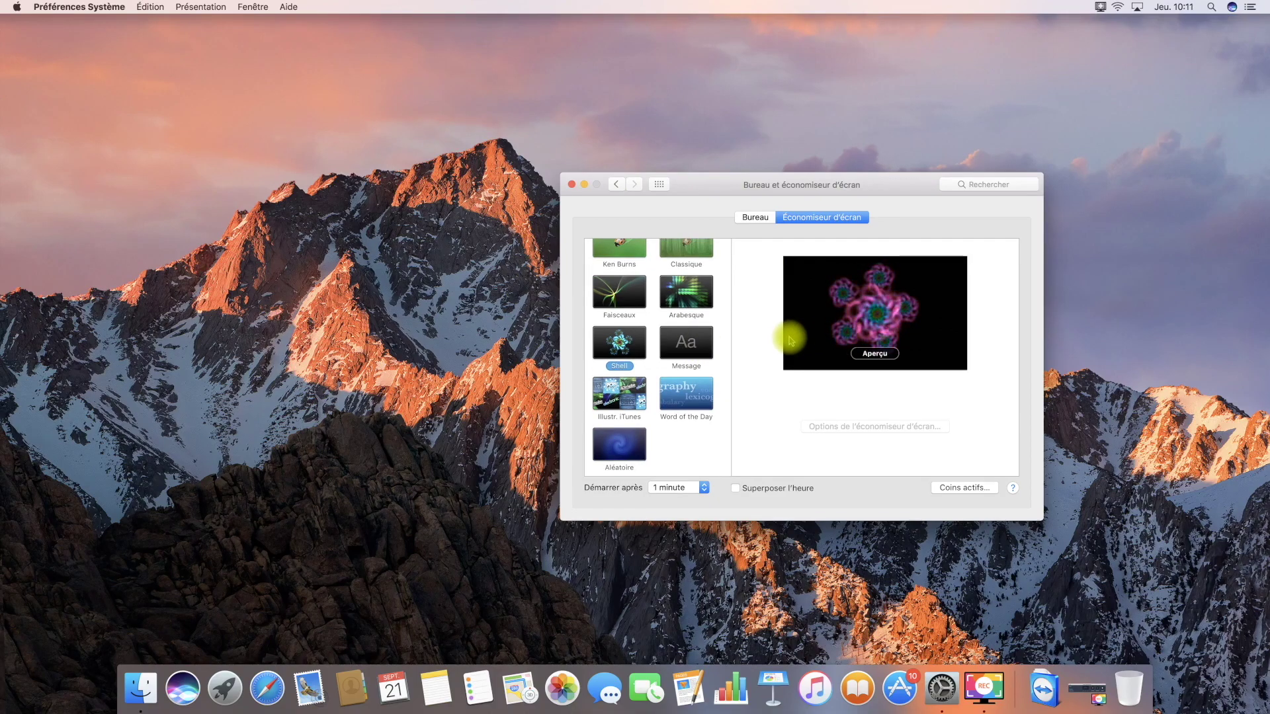
# - Set the screen saver to start after 20 minutes and enable the clock overlay (Superposer l'heure)
pyautogui.click(688, 490)
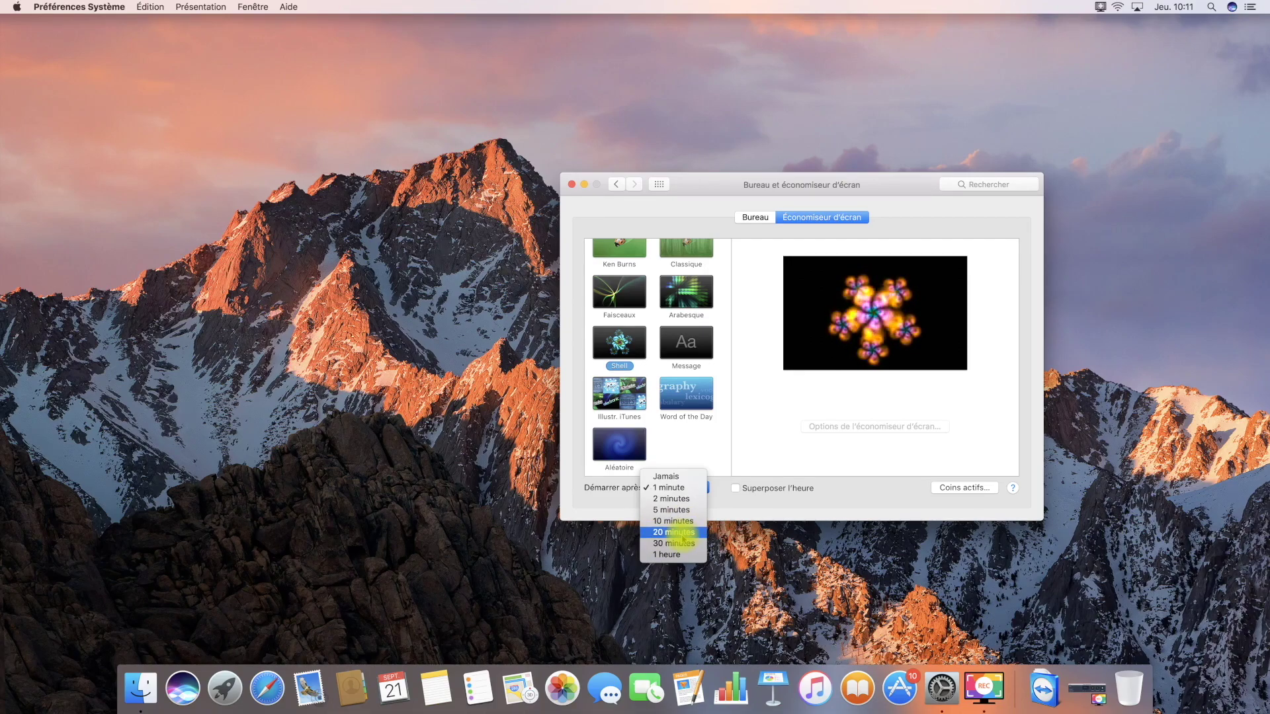
pyautogui.click(682, 533)
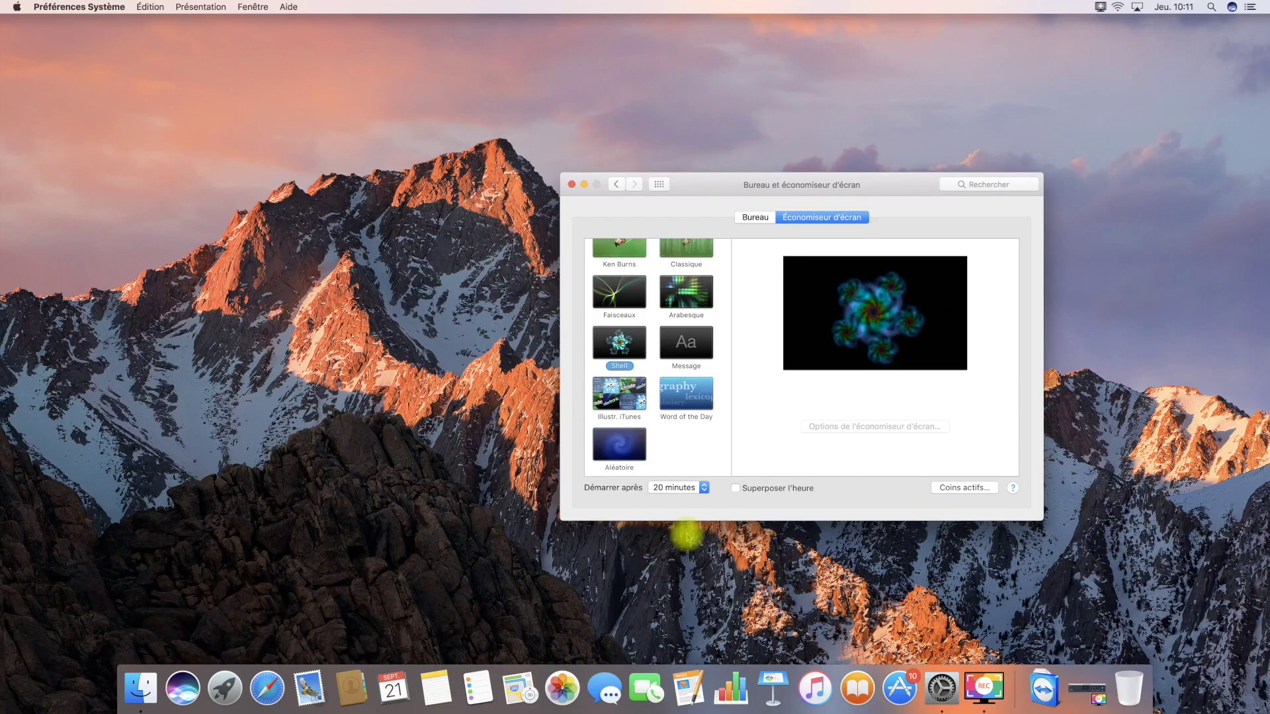
pyautogui.click(734, 488)
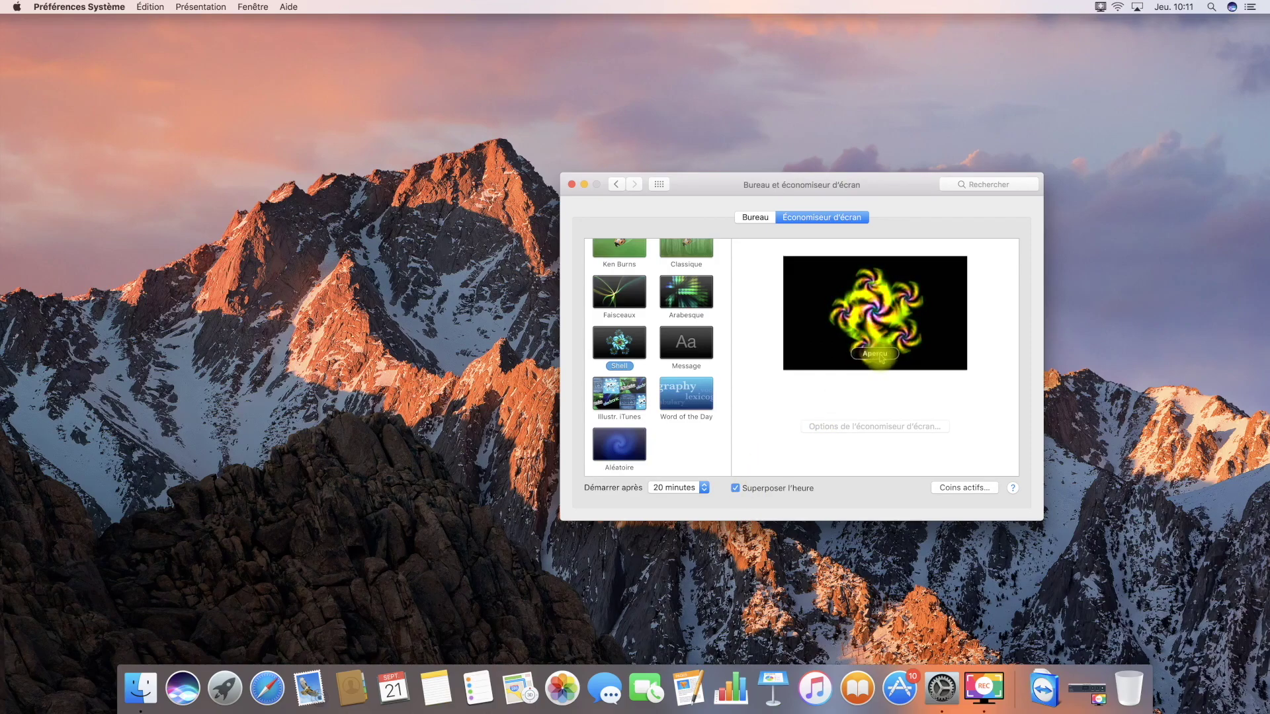
# - Preview the Shell screen saver full screen
pyautogui.click(875, 353)
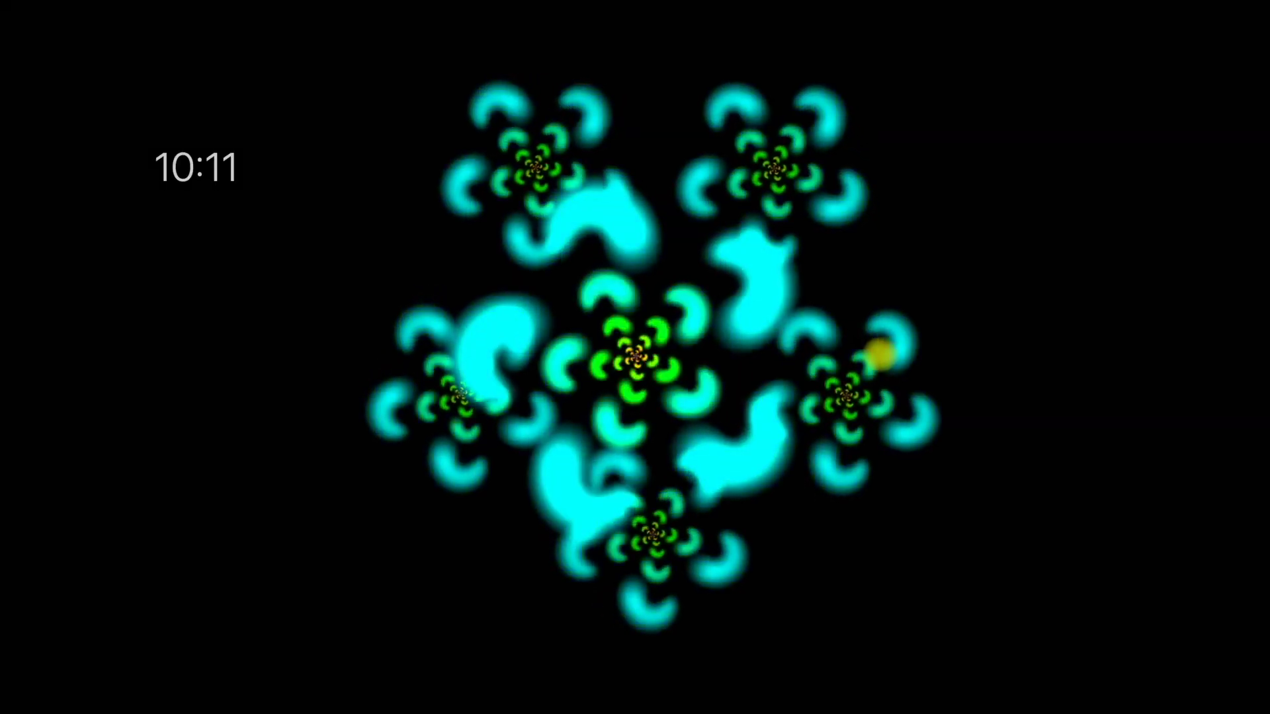
pyautogui.moveTo(819, 389)
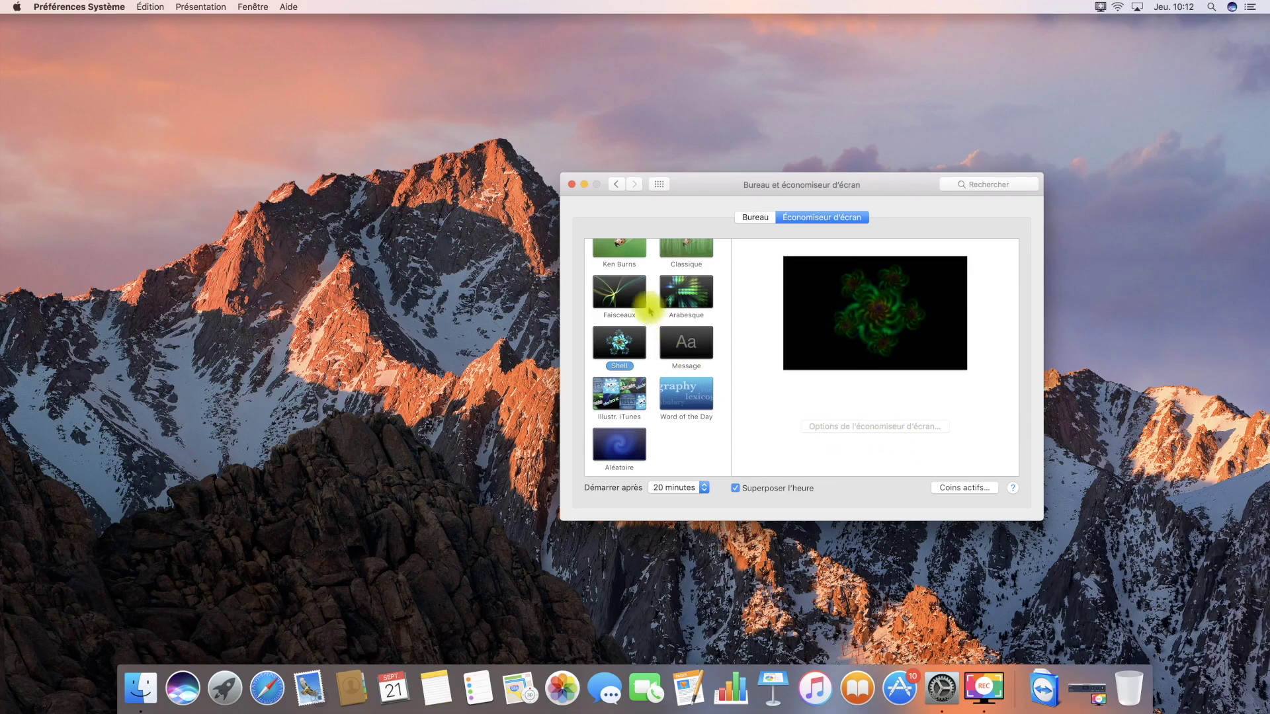
# - Select the Faisceaux screen saver and set its colour option to Jaune
pyautogui.click(629, 302)
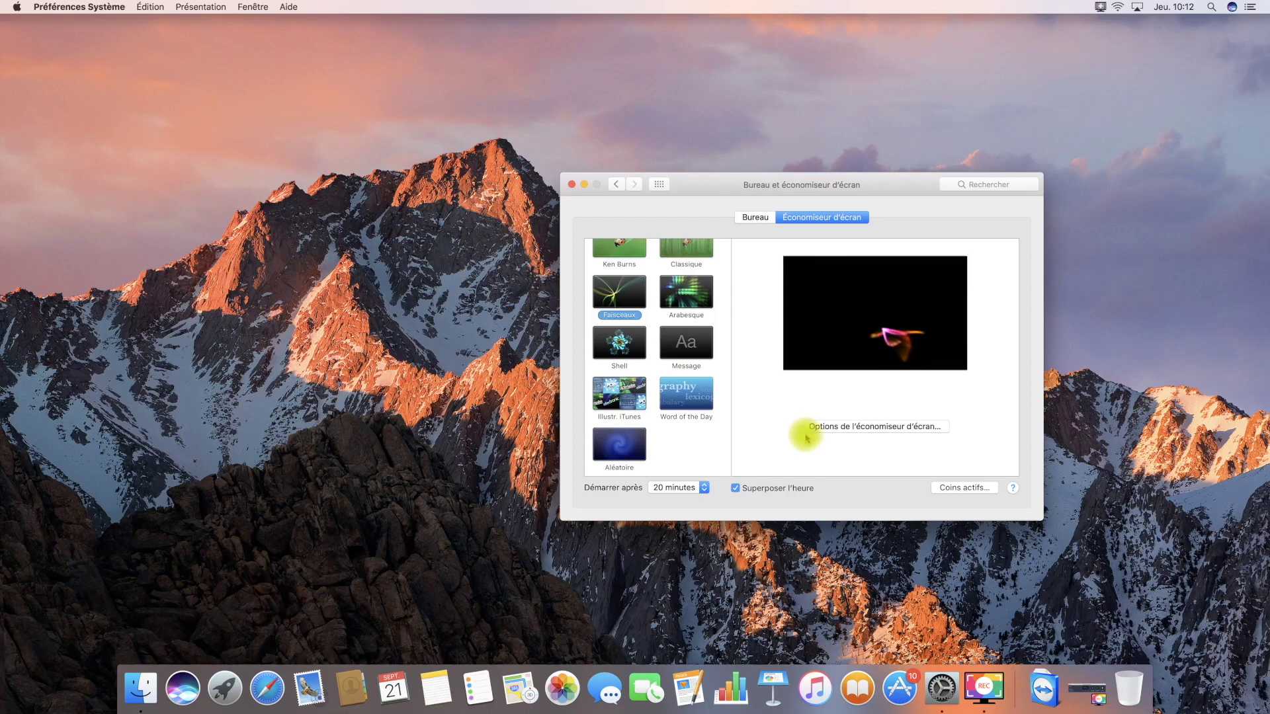
pyautogui.click(886, 430)
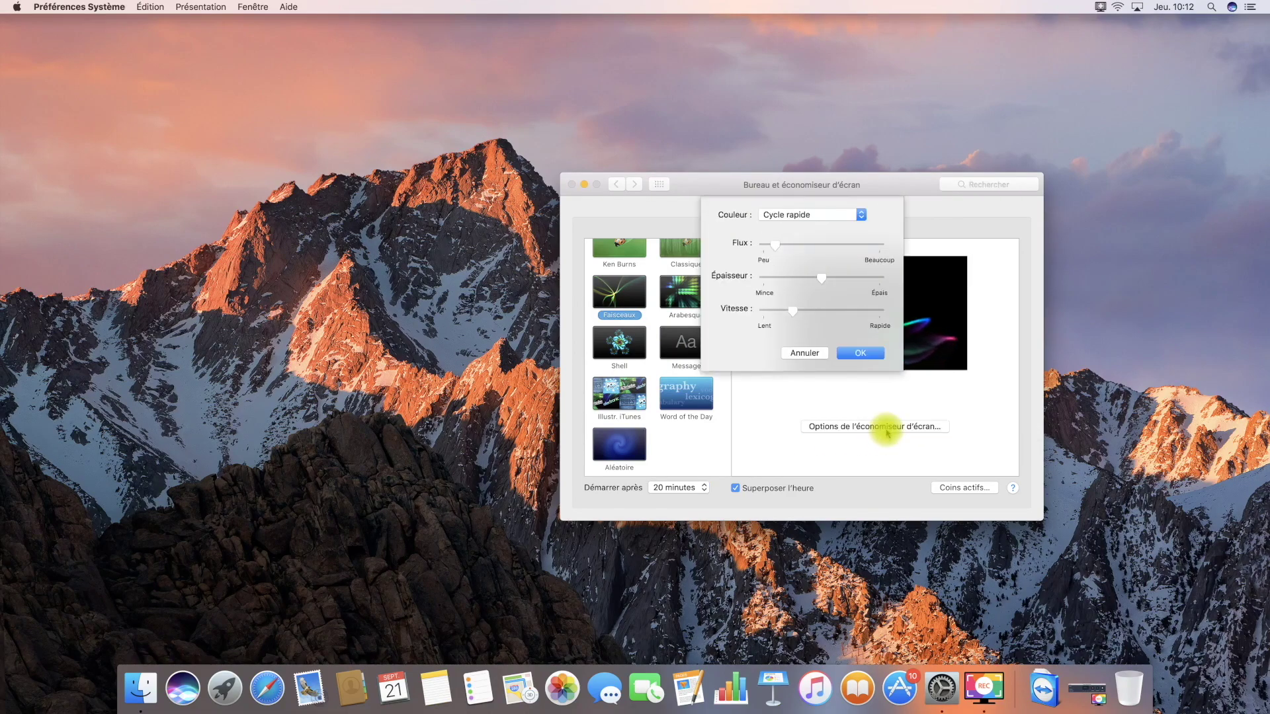
pyautogui.click(861, 214)
pyautogui.click(851, 214)
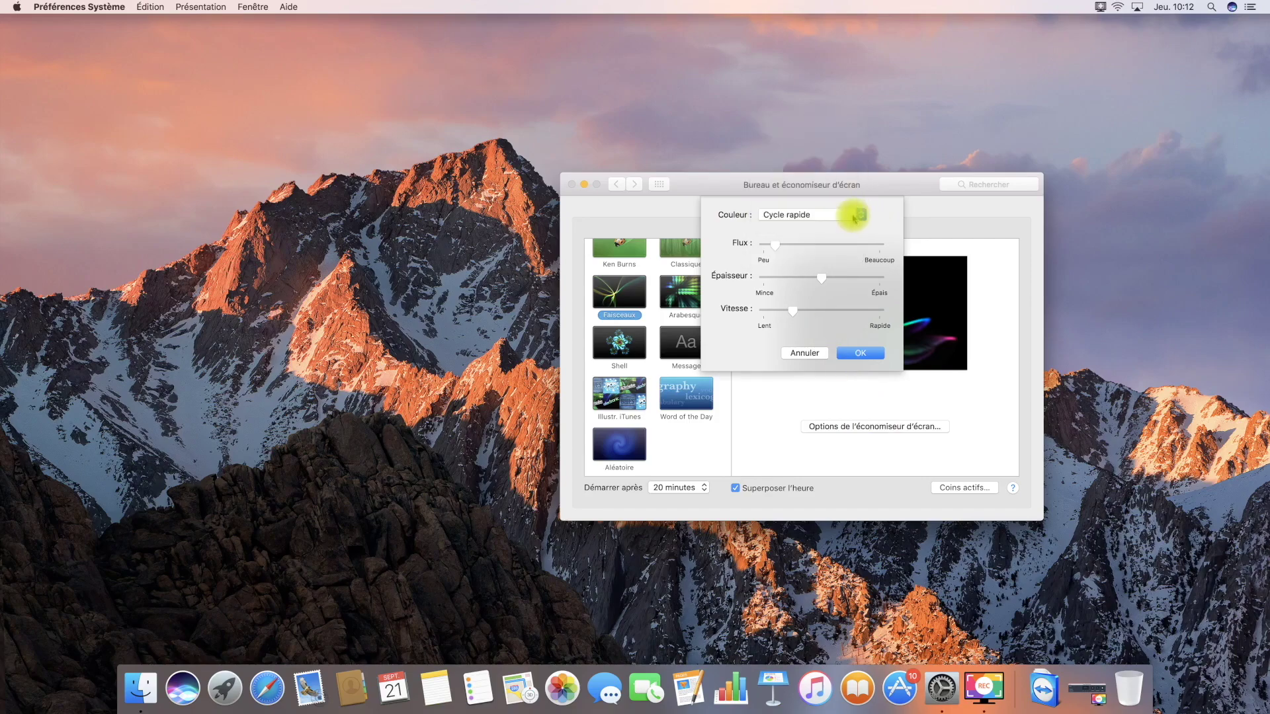
pyautogui.click(853, 217)
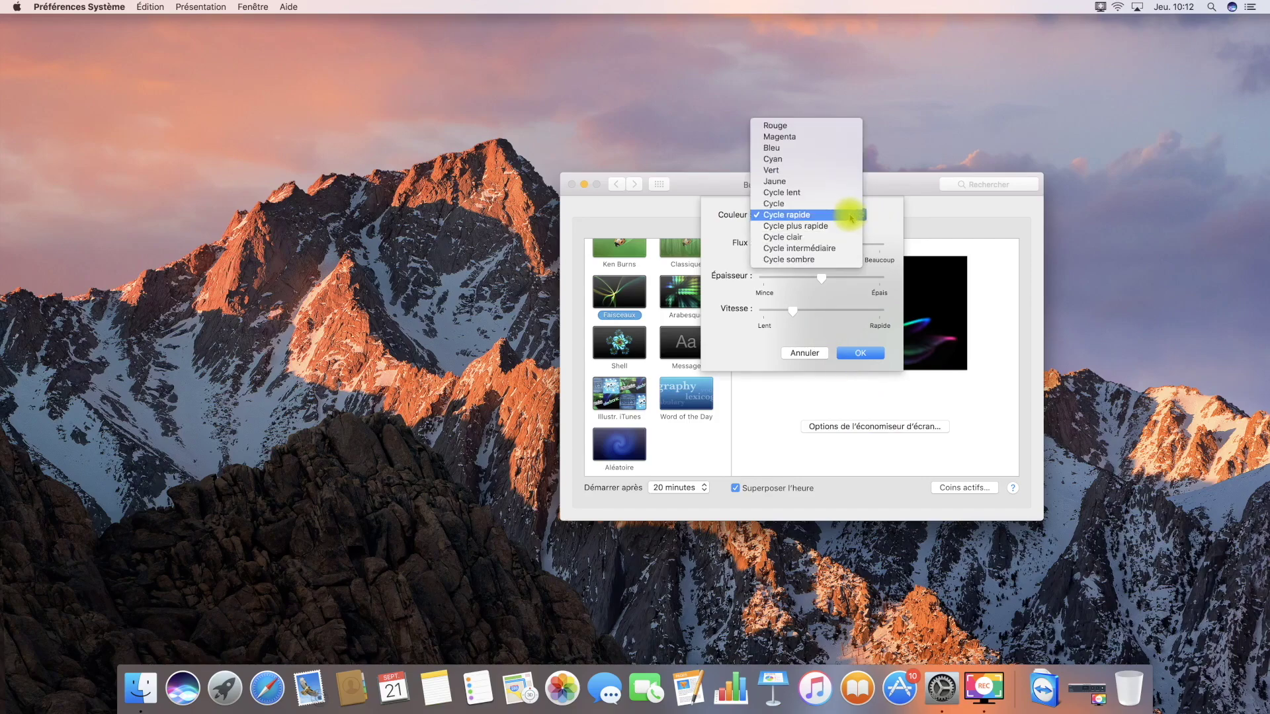
pyautogui.click(814, 188)
pyautogui.click(816, 217)
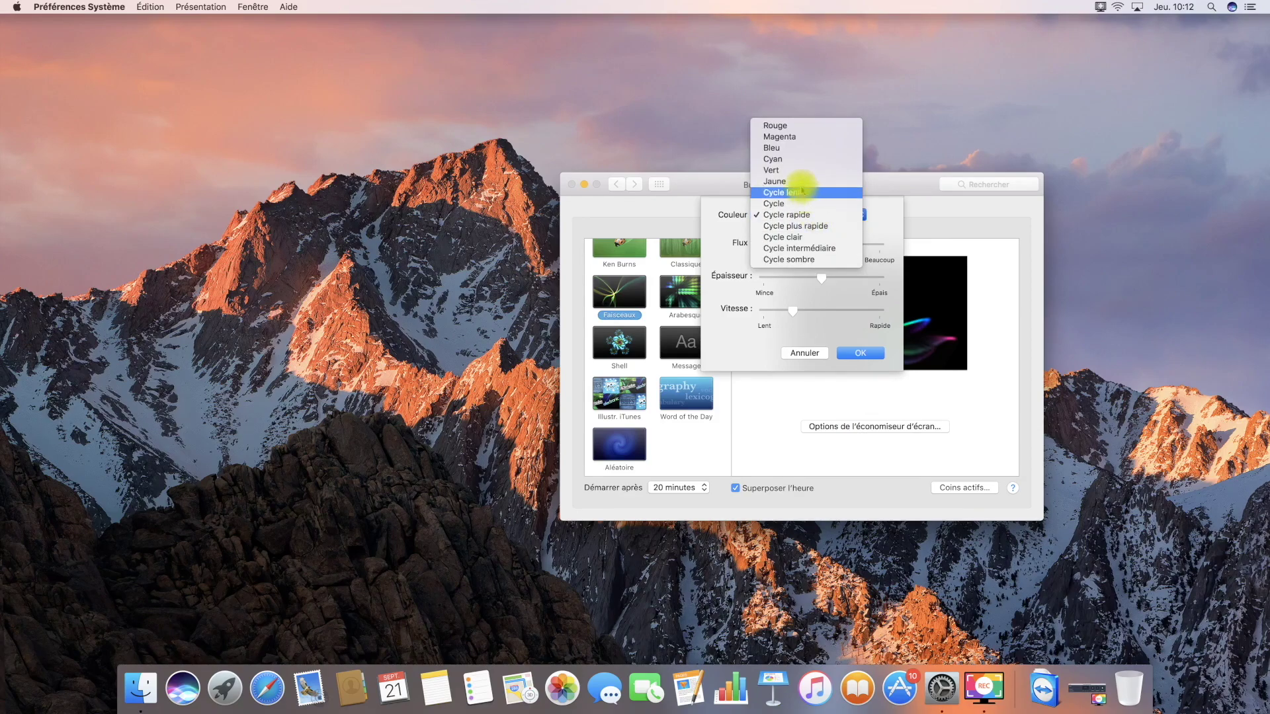
pyautogui.click(801, 183)
pyautogui.click(860, 354)
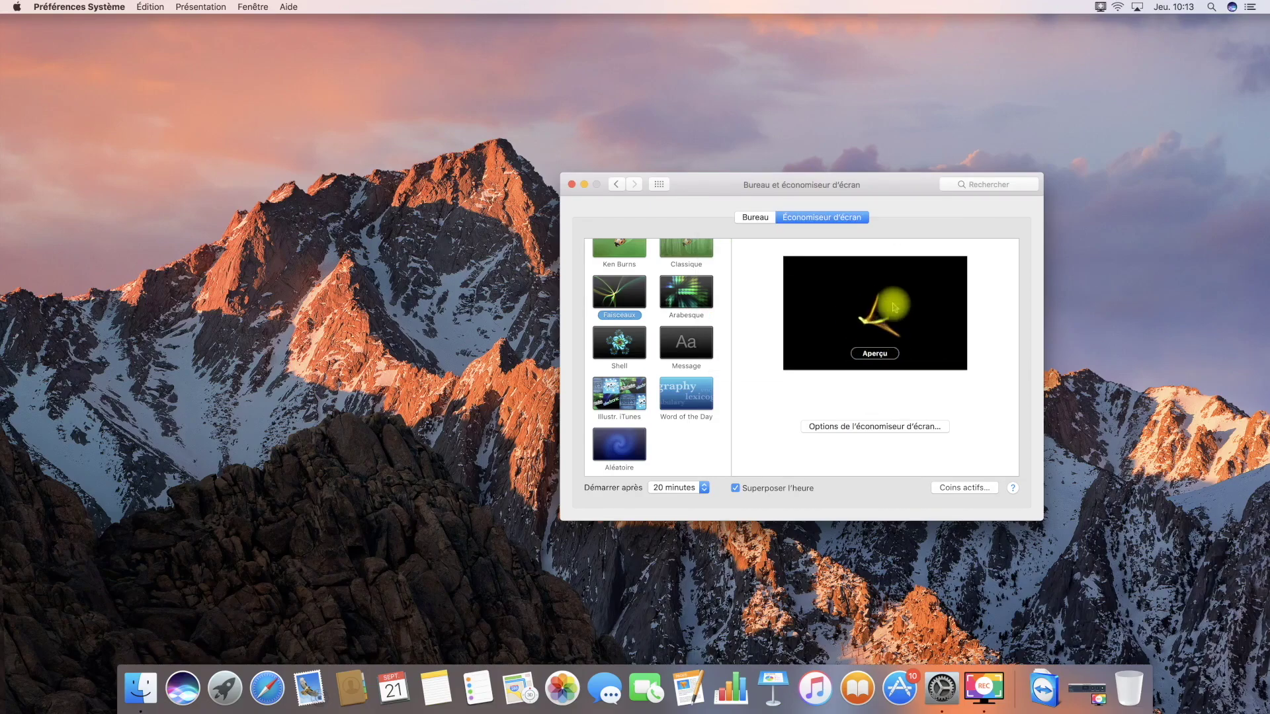
# - Raise the Flux option of the Faisceaux screen saver to about 70% of its range and apply it
pyautogui.click(885, 428)
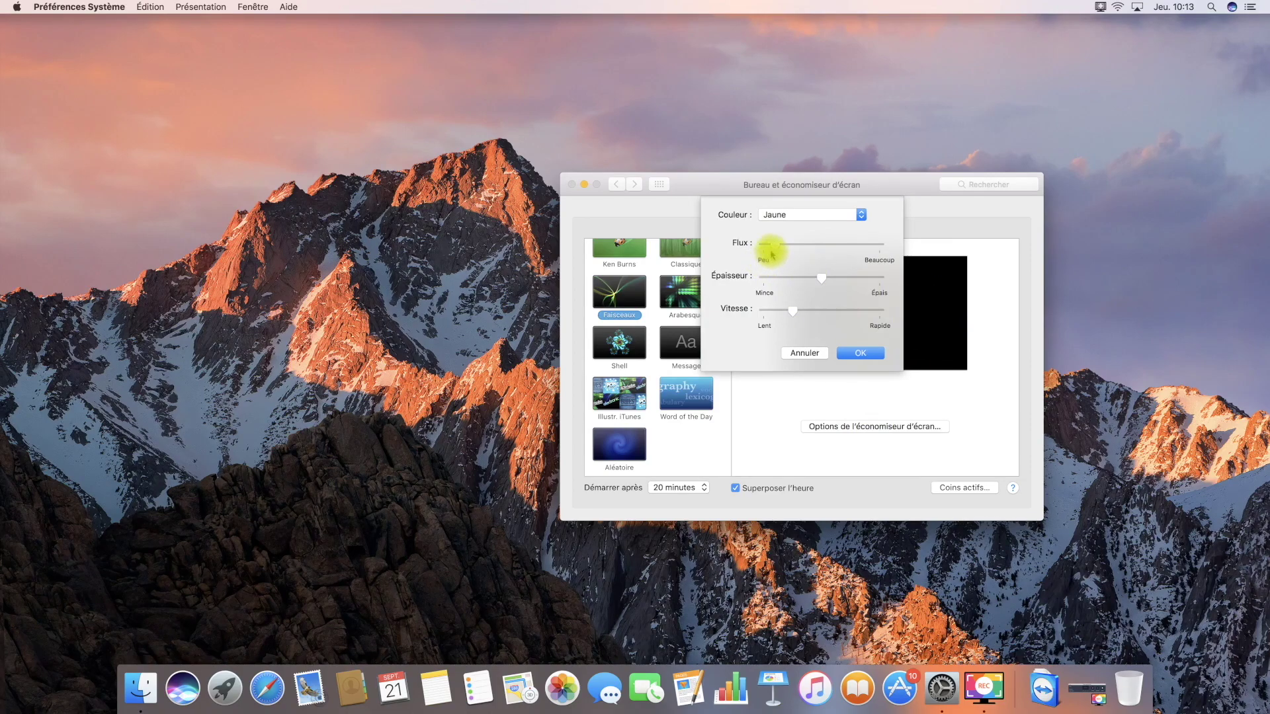
pyautogui.moveTo(776, 252); pyautogui.dragTo(848, 249)
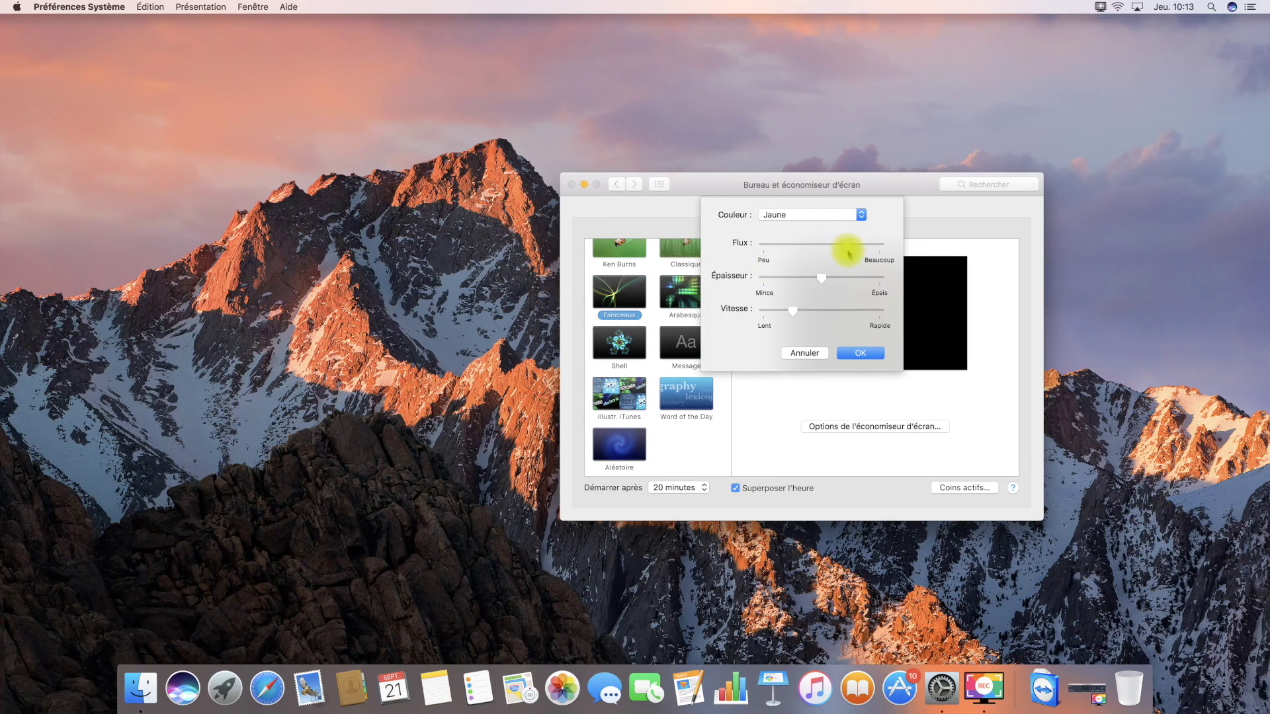
pyautogui.click(860, 352)
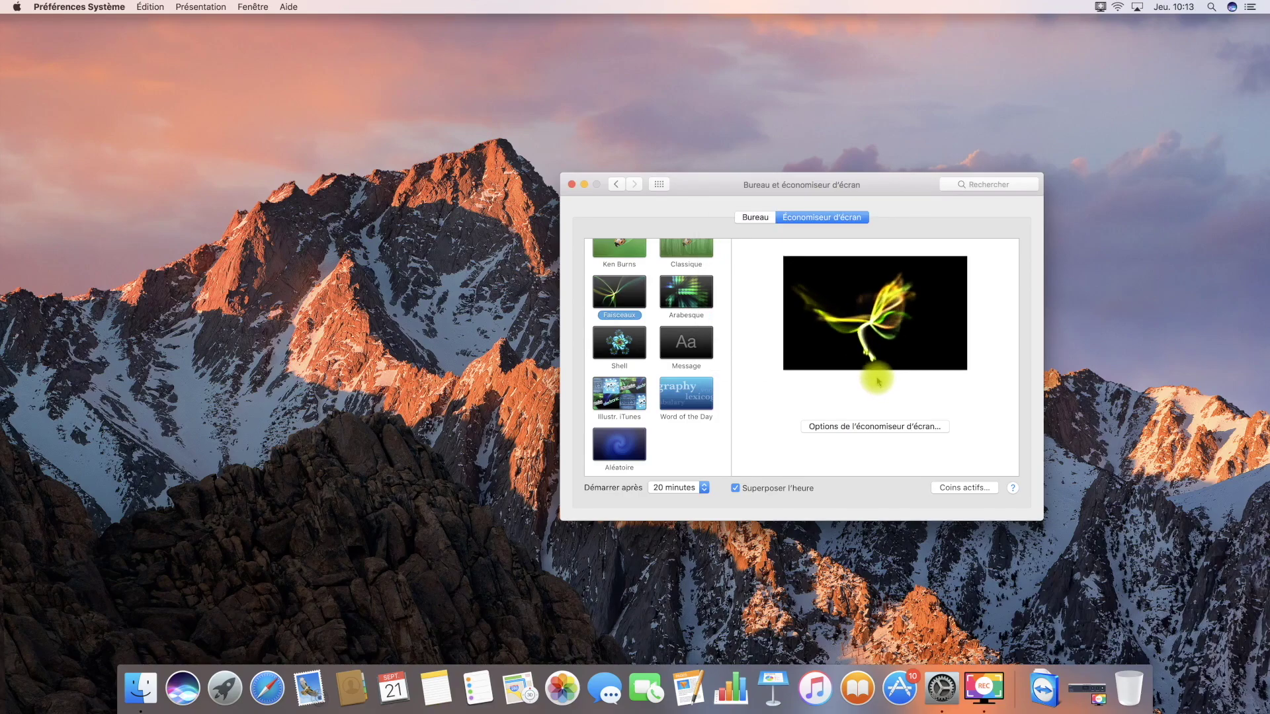
# - Set the Faisceaux Épaisseur to about a quarter of its range and its Vitesse to about 60%, and apply both
pyautogui.click(863, 428)
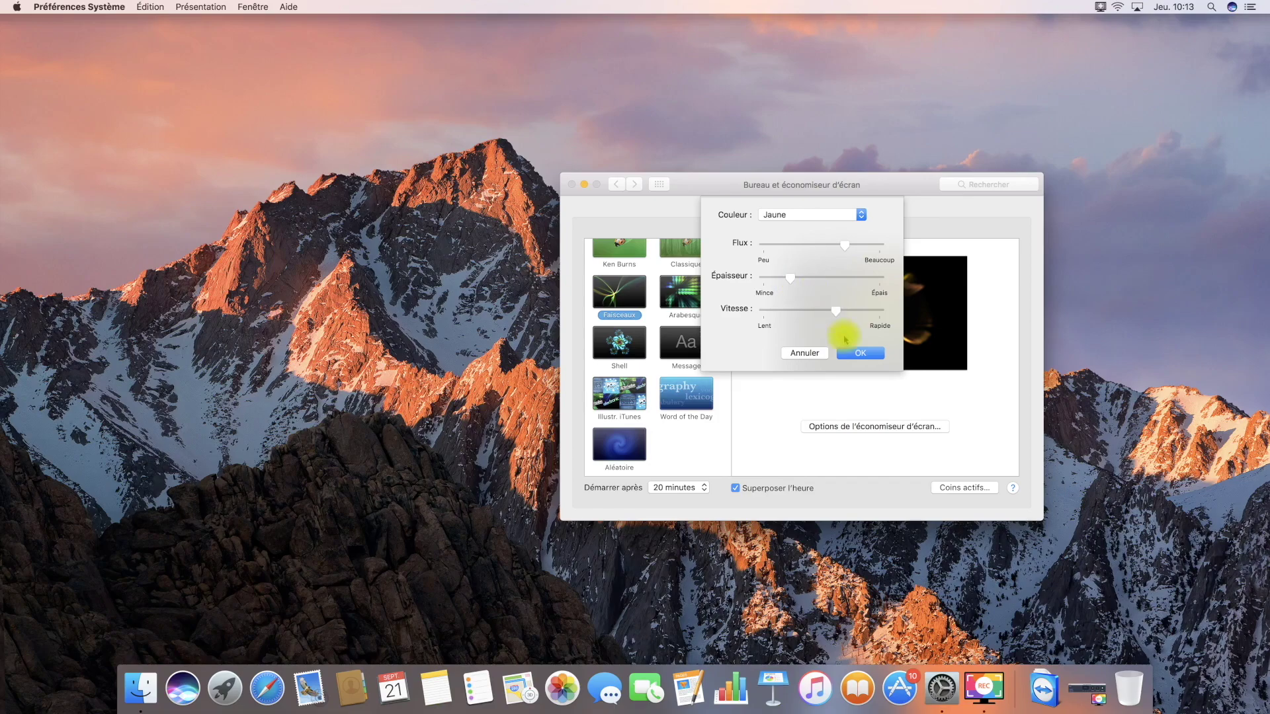
pyautogui.click(858, 355)
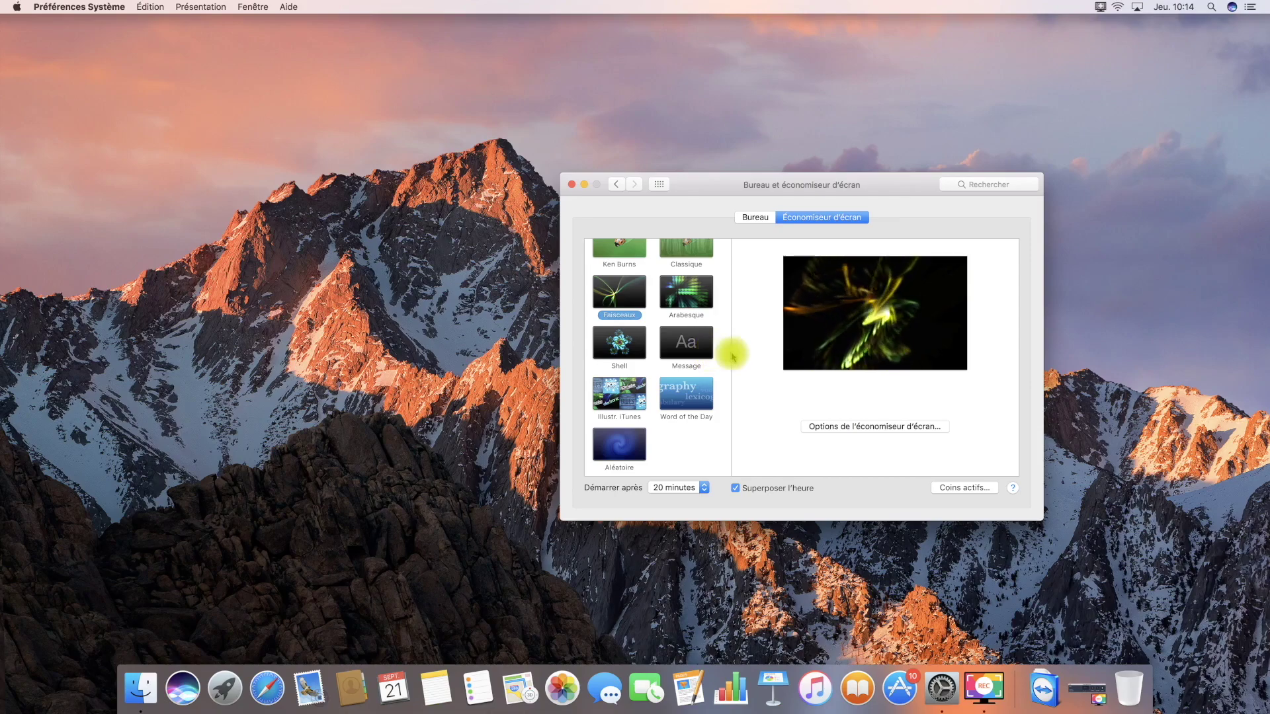
pyautogui.moveTo(792, 365)
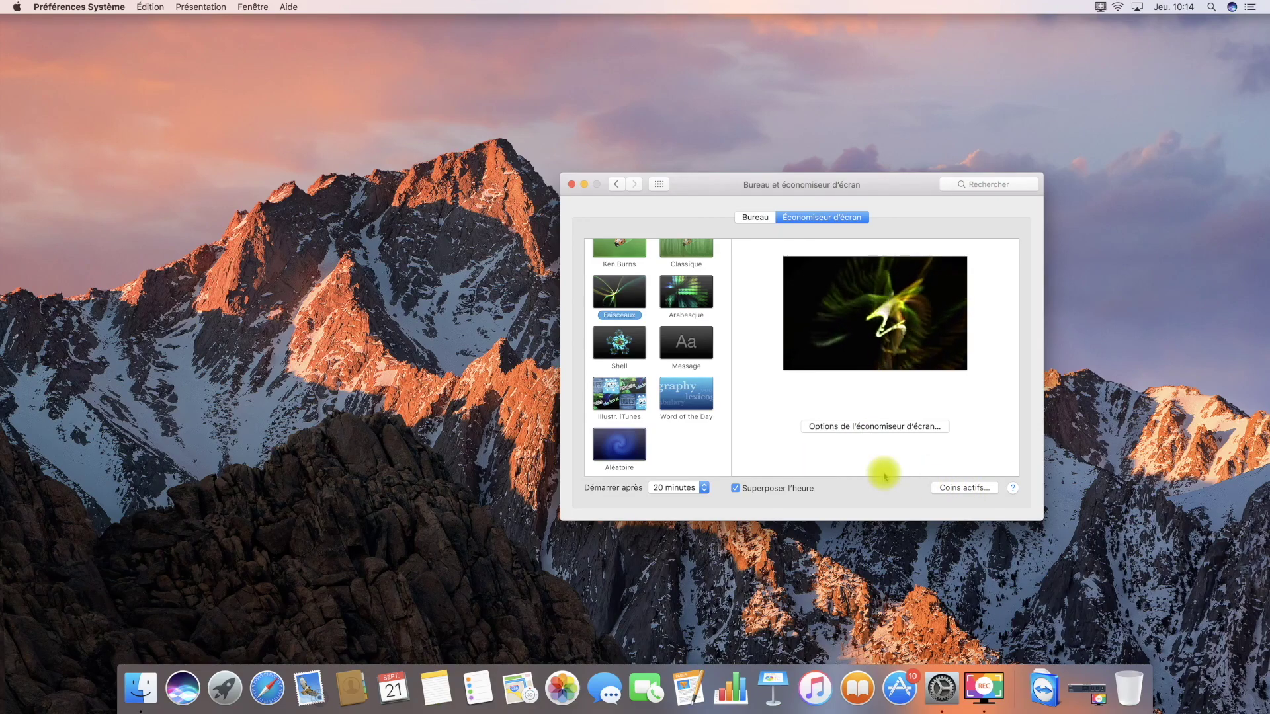
# - Assign Lancer l'économiseur to the upper-left active screen corner and Bureau to the lower-left one
pyautogui.click(959, 488)
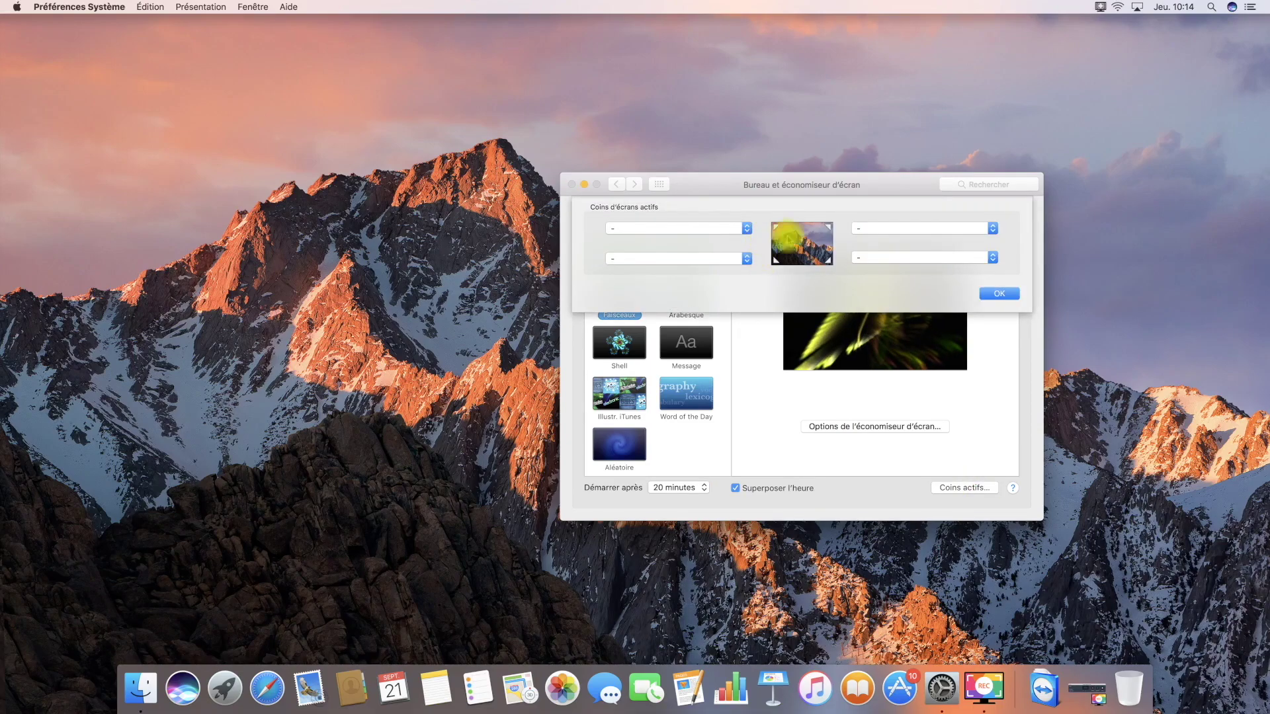
pyautogui.click(739, 230)
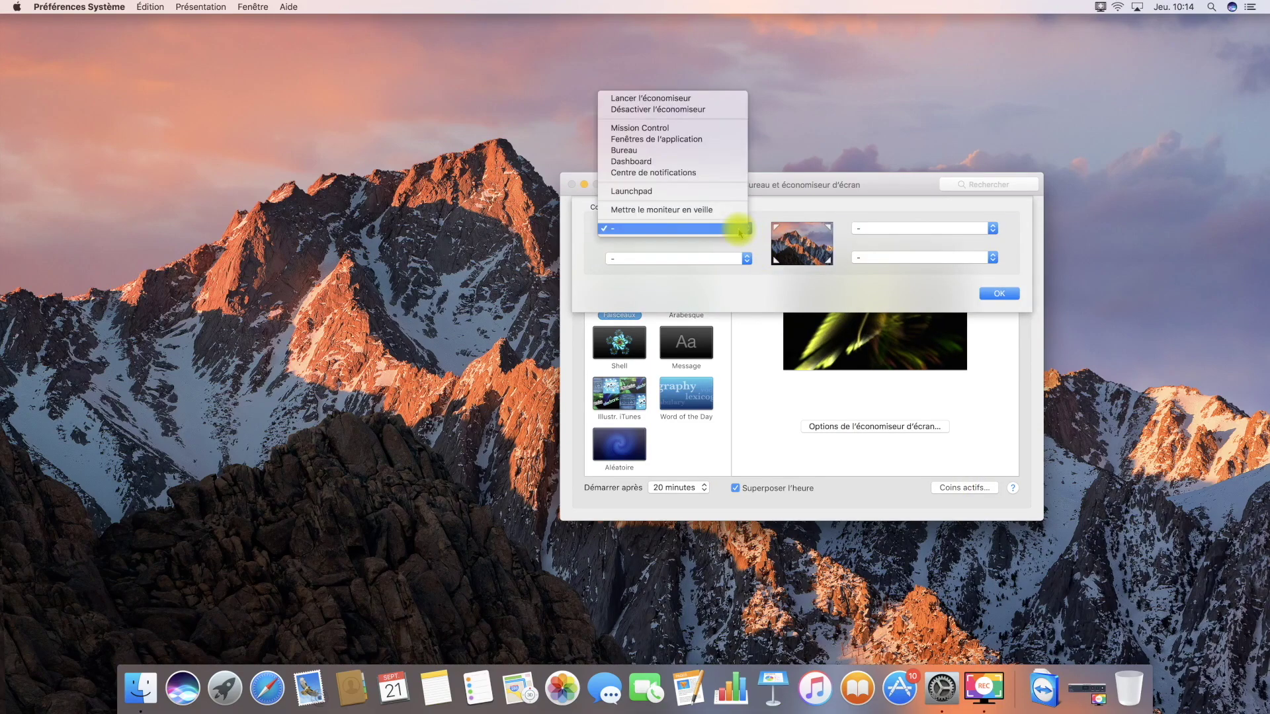
pyautogui.click(689, 101)
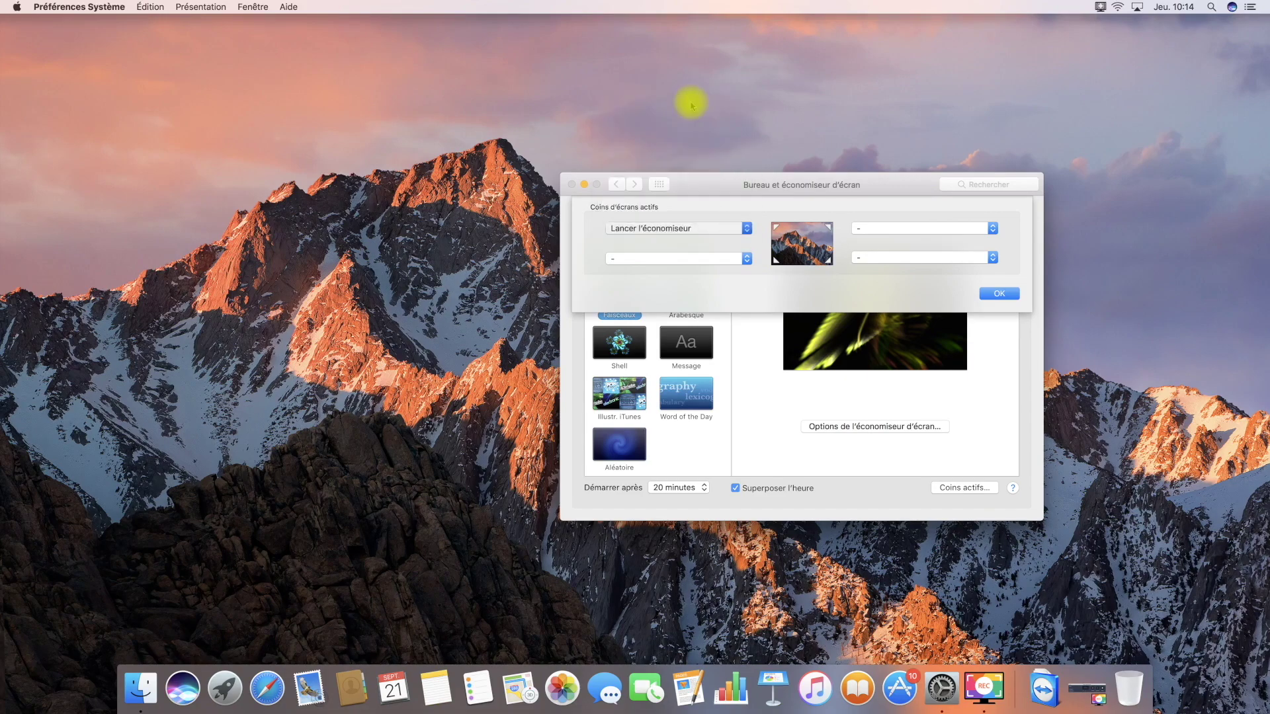
pyautogui.click(732, 262)
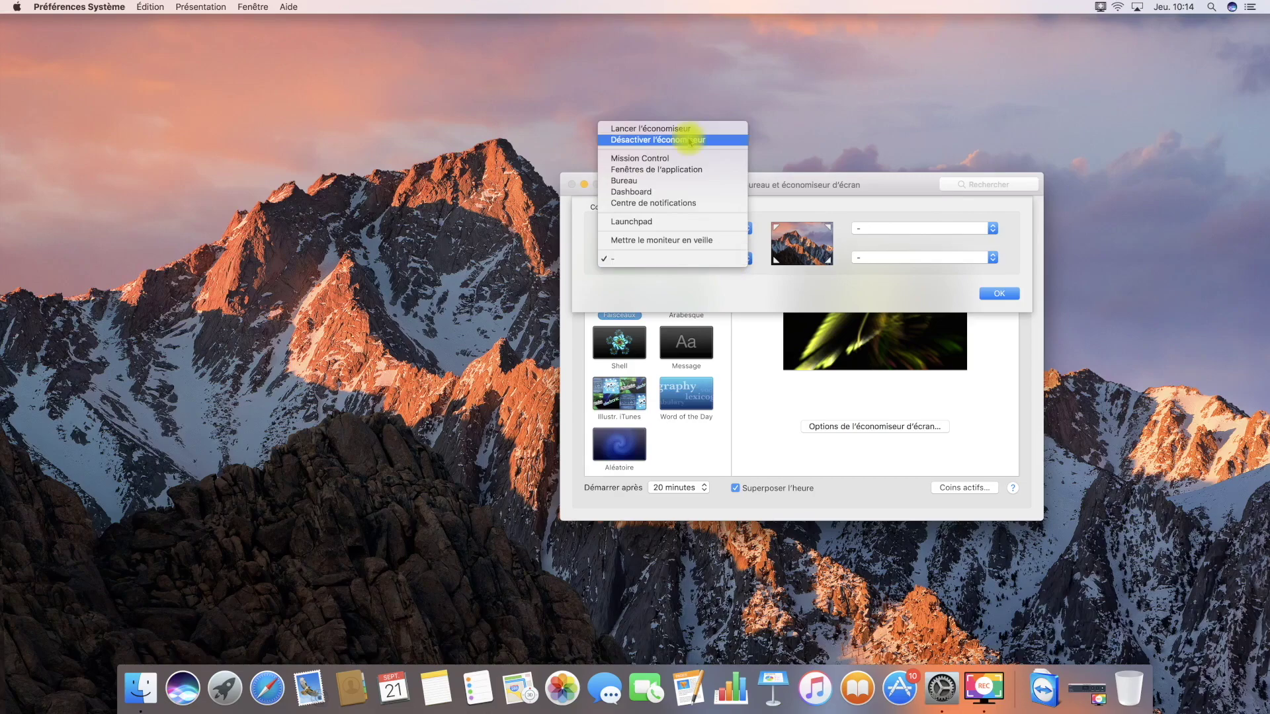
pyautogui.click(648, 182)
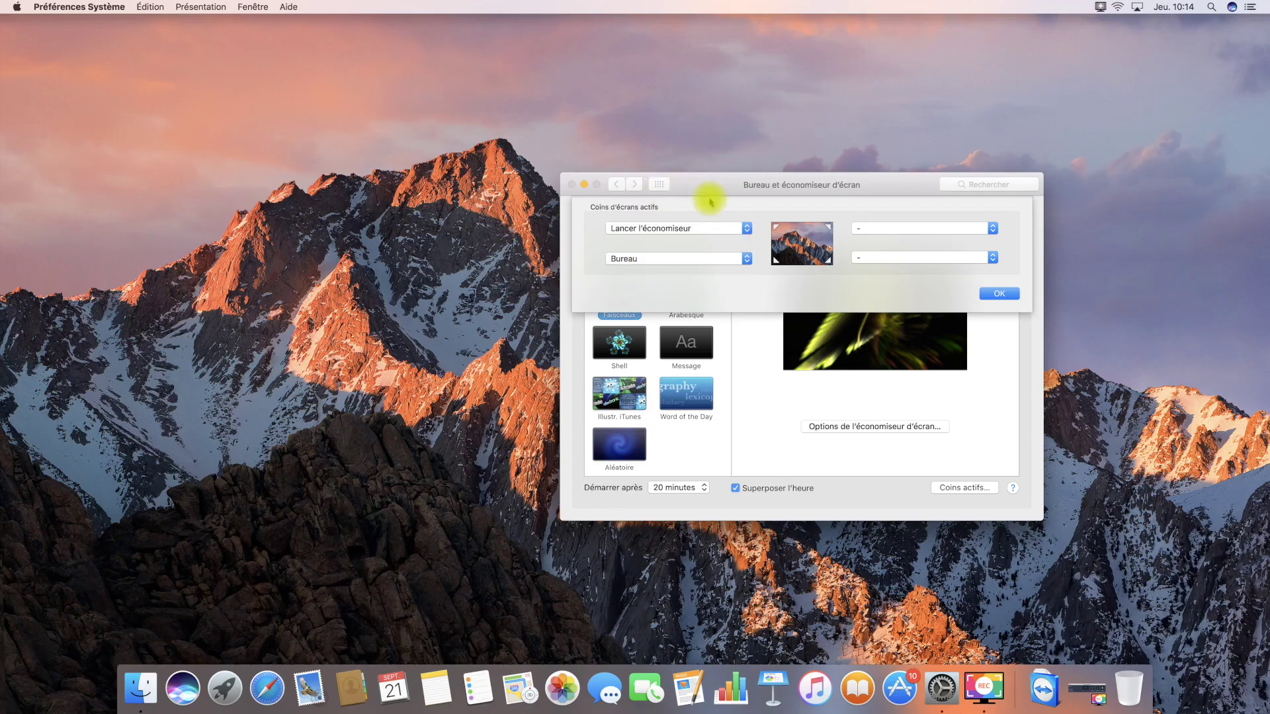
# - Assign Launchpad to the upper-right active screen corner and confirm the corner settings
pyautogui.click(912, 232)
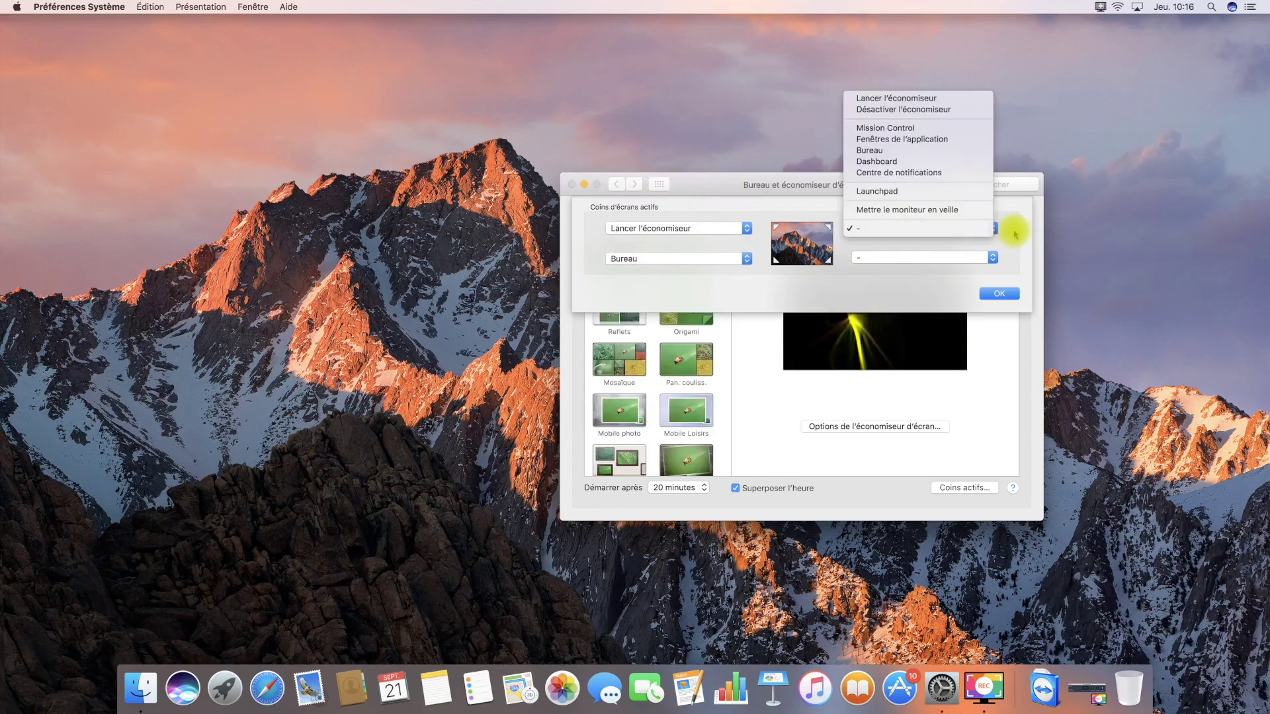
pyautogui.click(1006, 253)
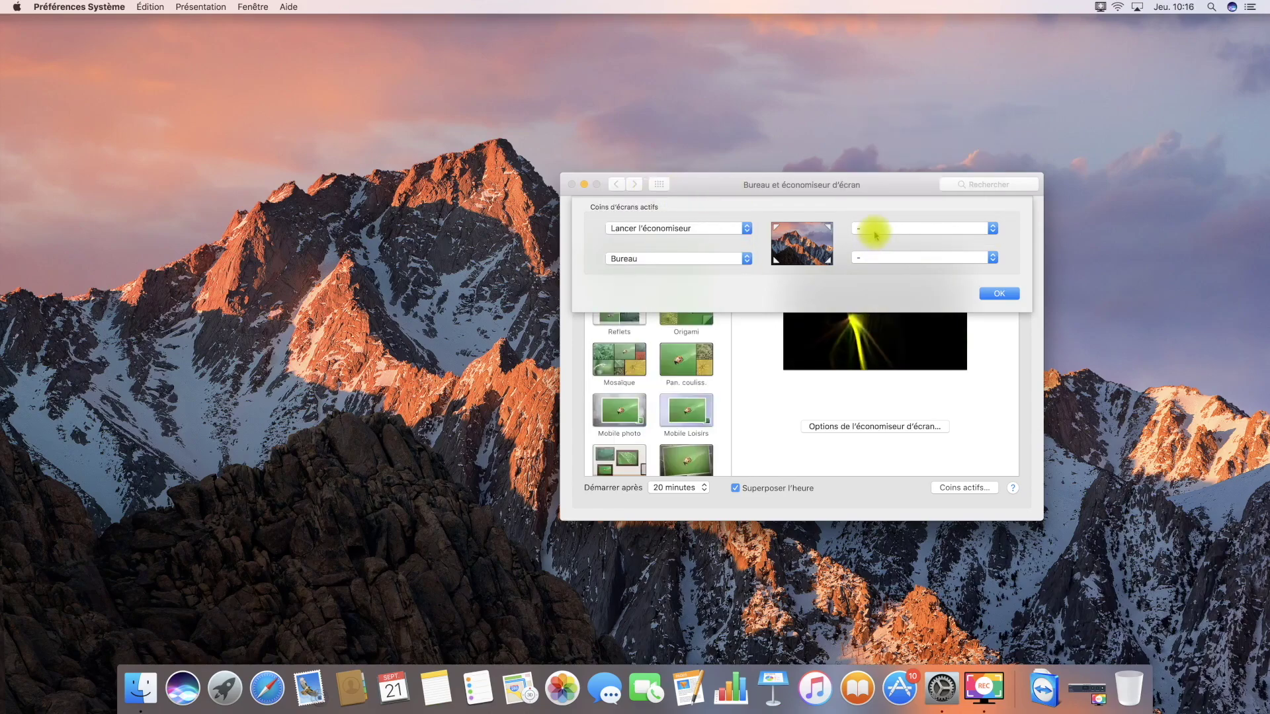
pyautogui.click(874, 233)
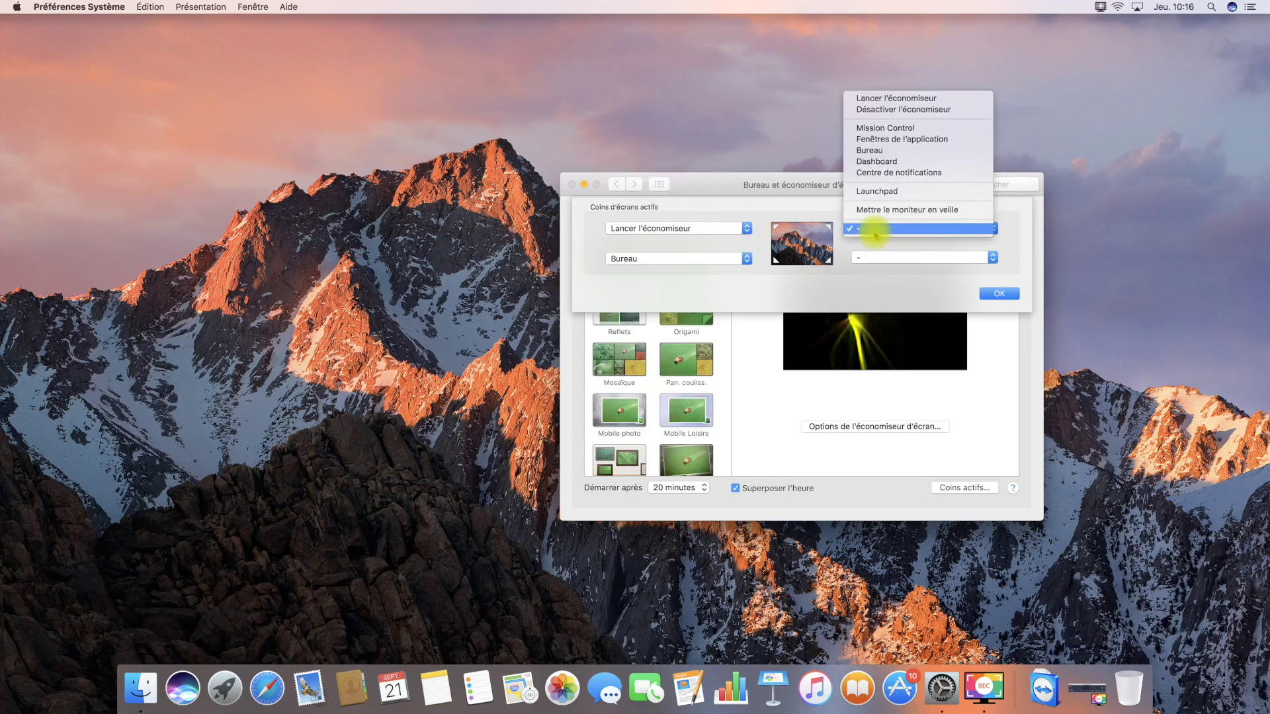
pyautogui.click(884, 193)
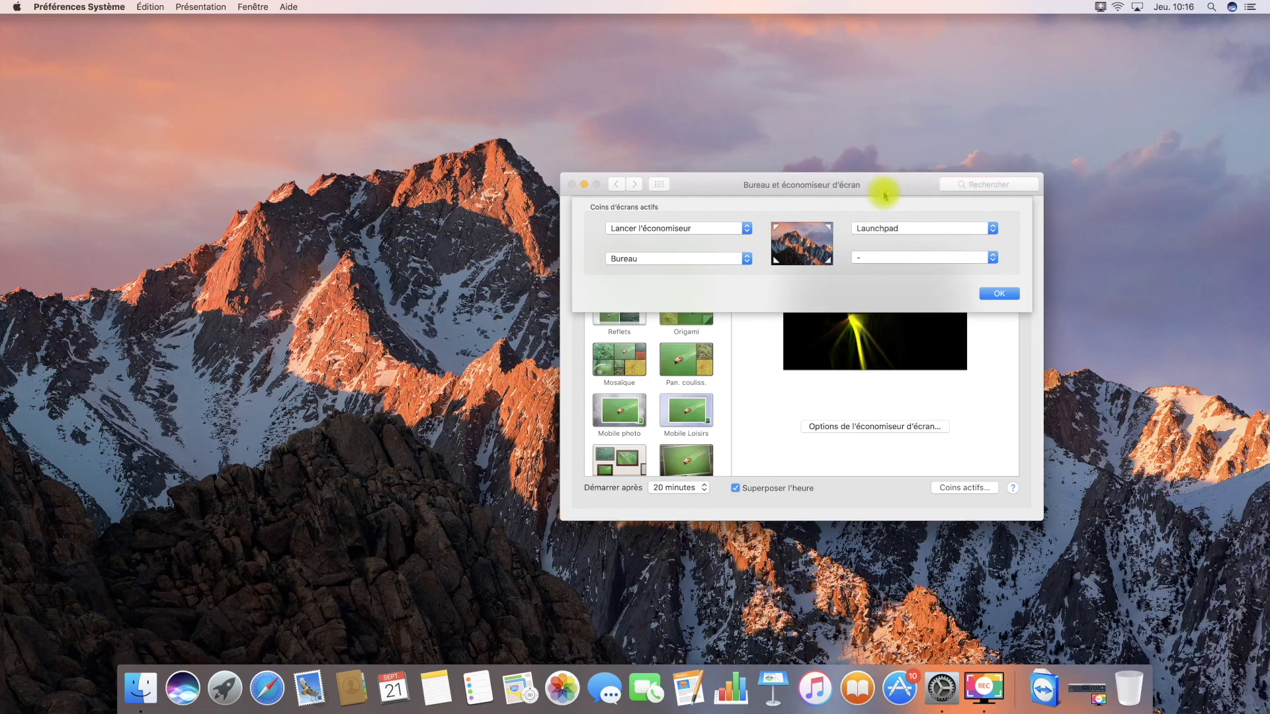
pyautogui.click(999, 294)
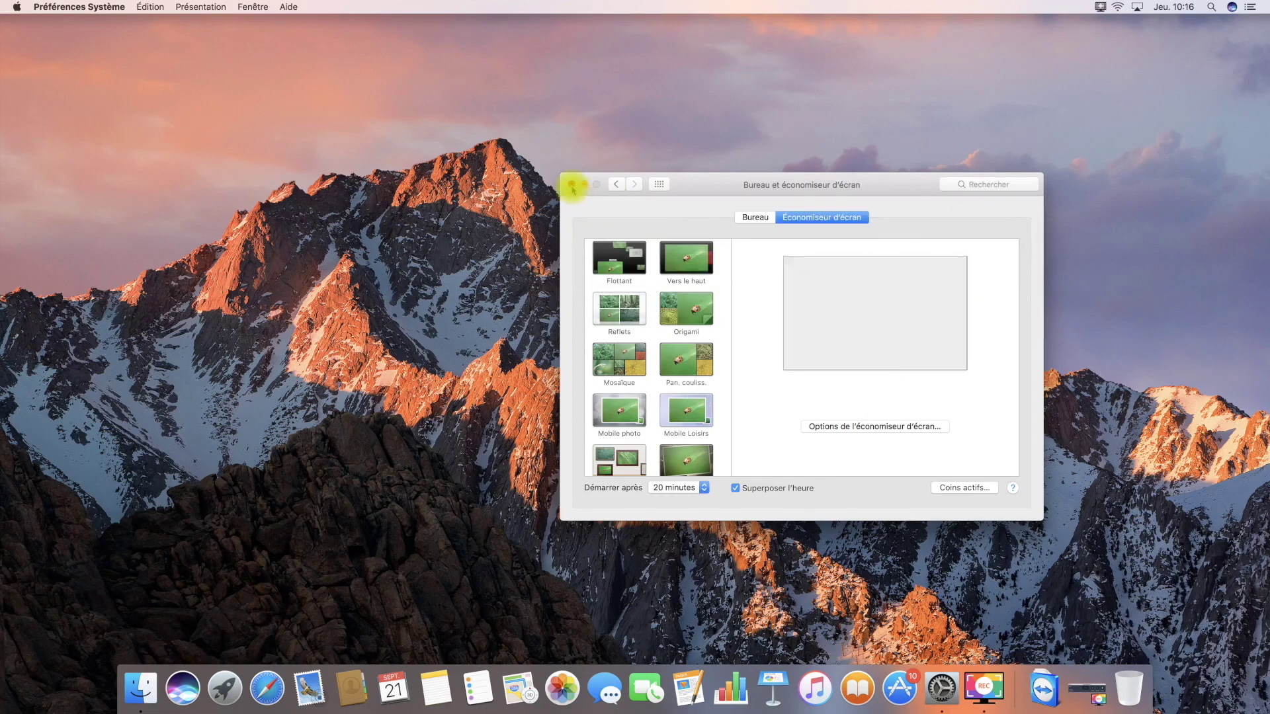
# - Close the system preferences window and test the upper-left active corner that launches the screen saver
pyautogui.click(571, 185)
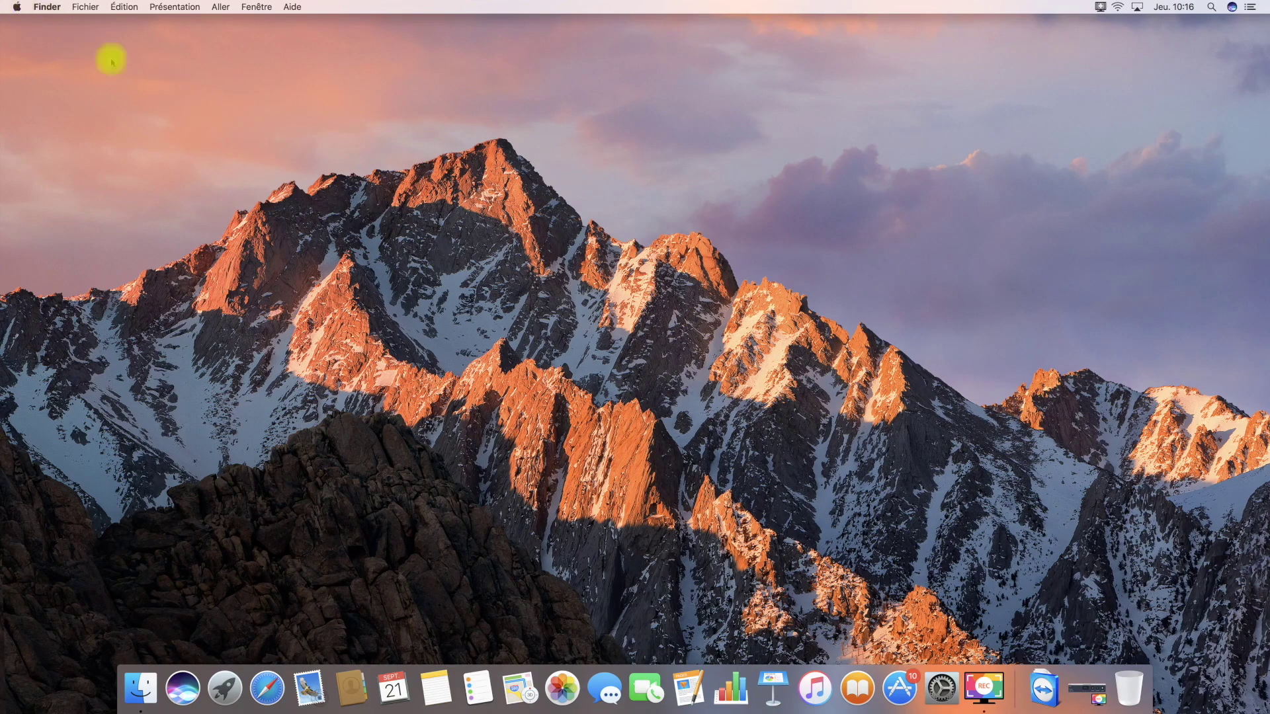
pyautogui.moveTo(3, 4)
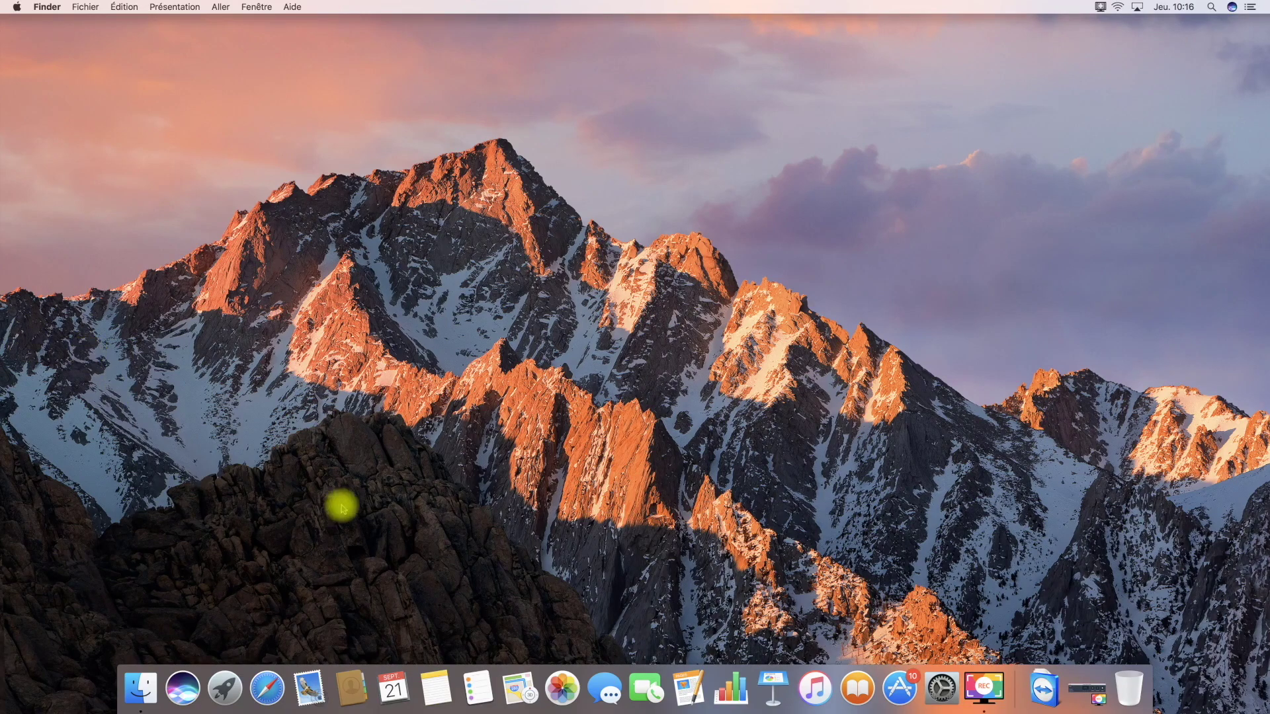
# - Open Calendrier and Notes, and test the lower-left active corner to reveal the desktop behind their windows
pyautogui.click(404, 702)
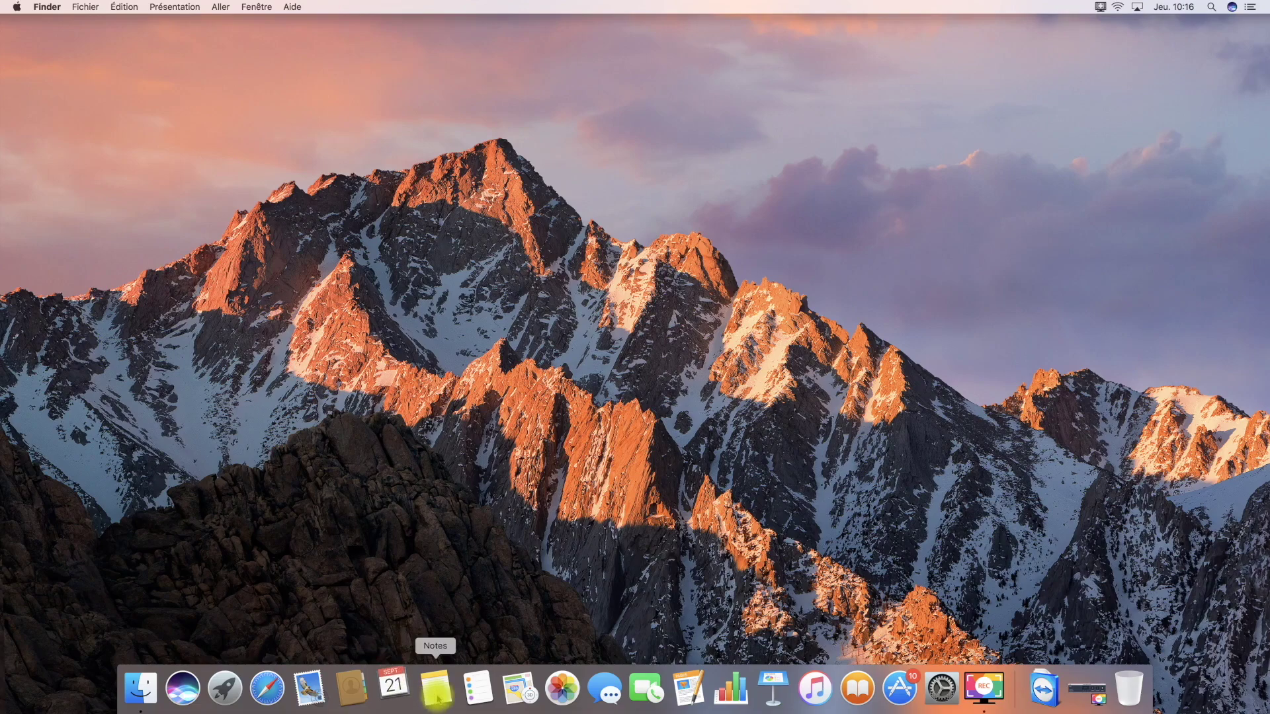
pyautogui.click(438, 698)
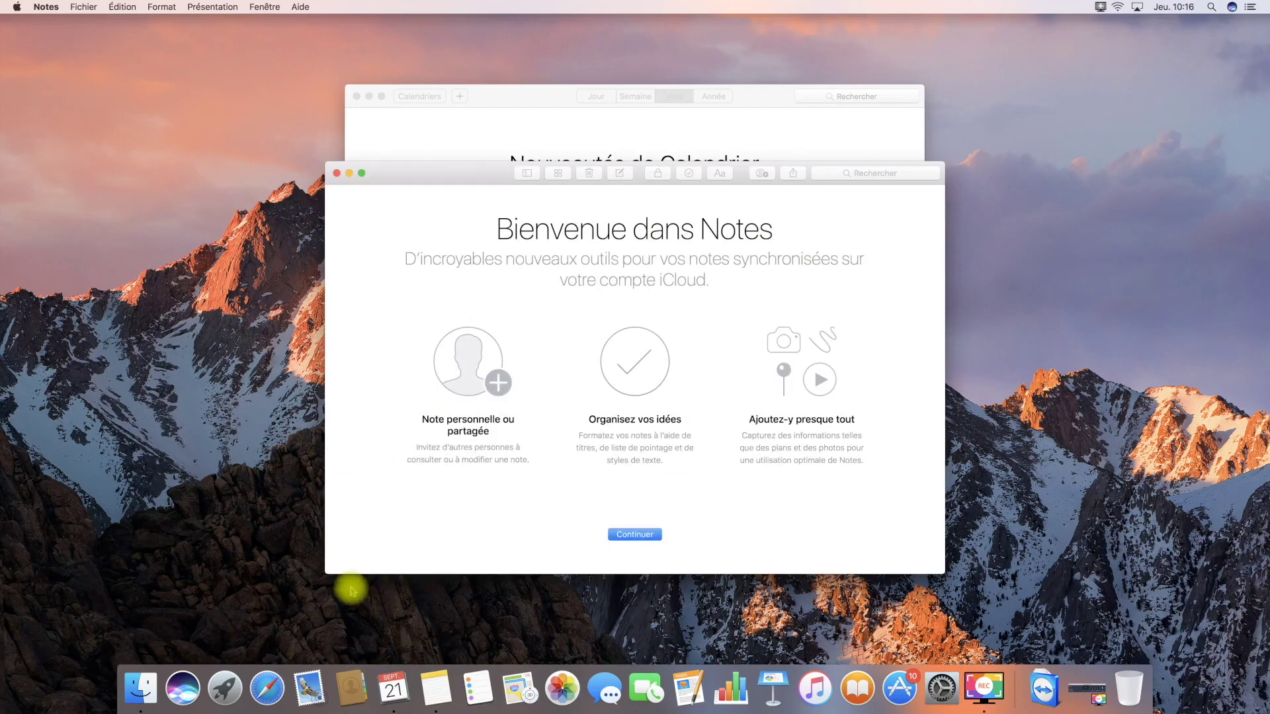
pyautogui.moveTo(2, 711)
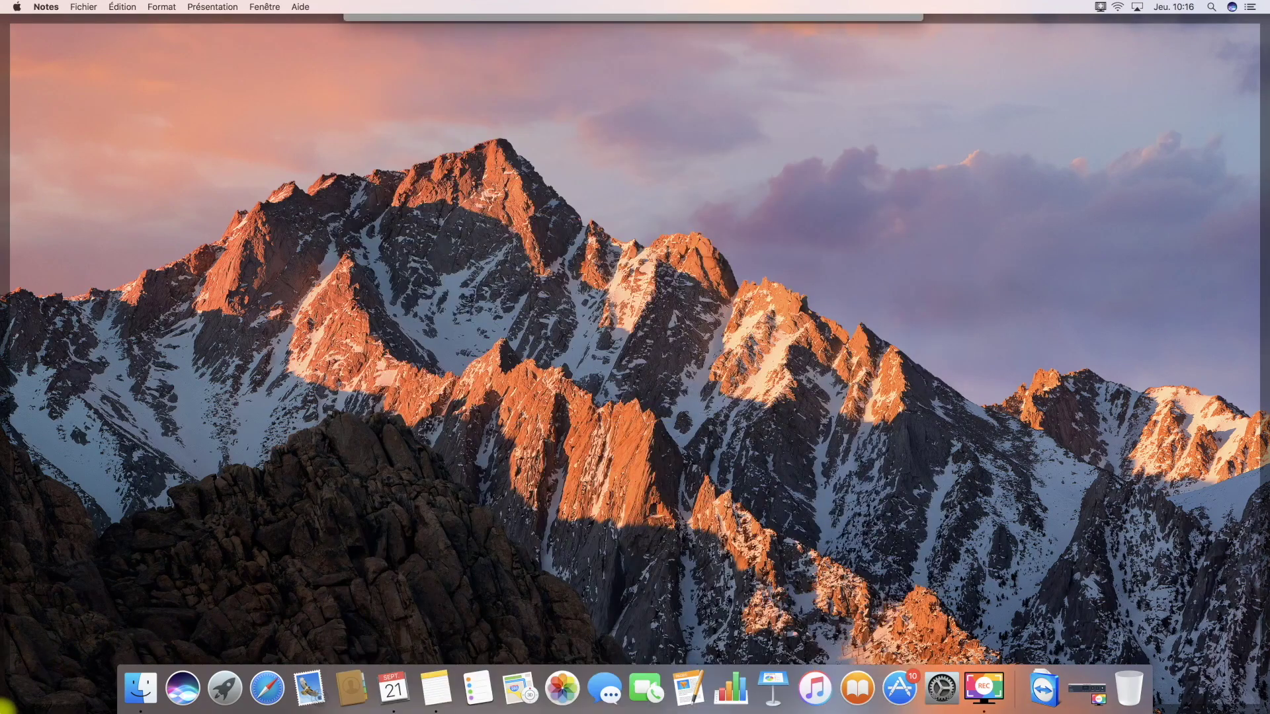
pyautogui.click(83, 642)
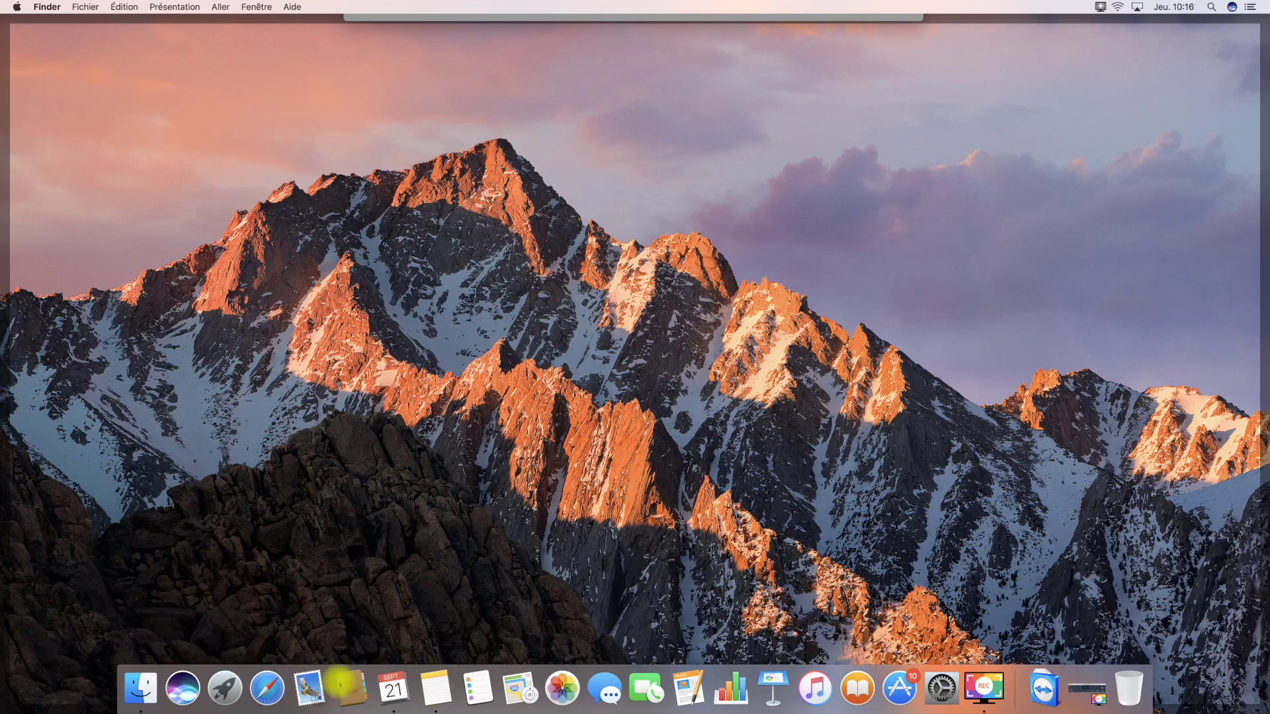
# - Bring the hidden windows back and quit both Notes and Calendrier
pyautogui.click(439, 694)
pyautogui.rightClick(440, 697)
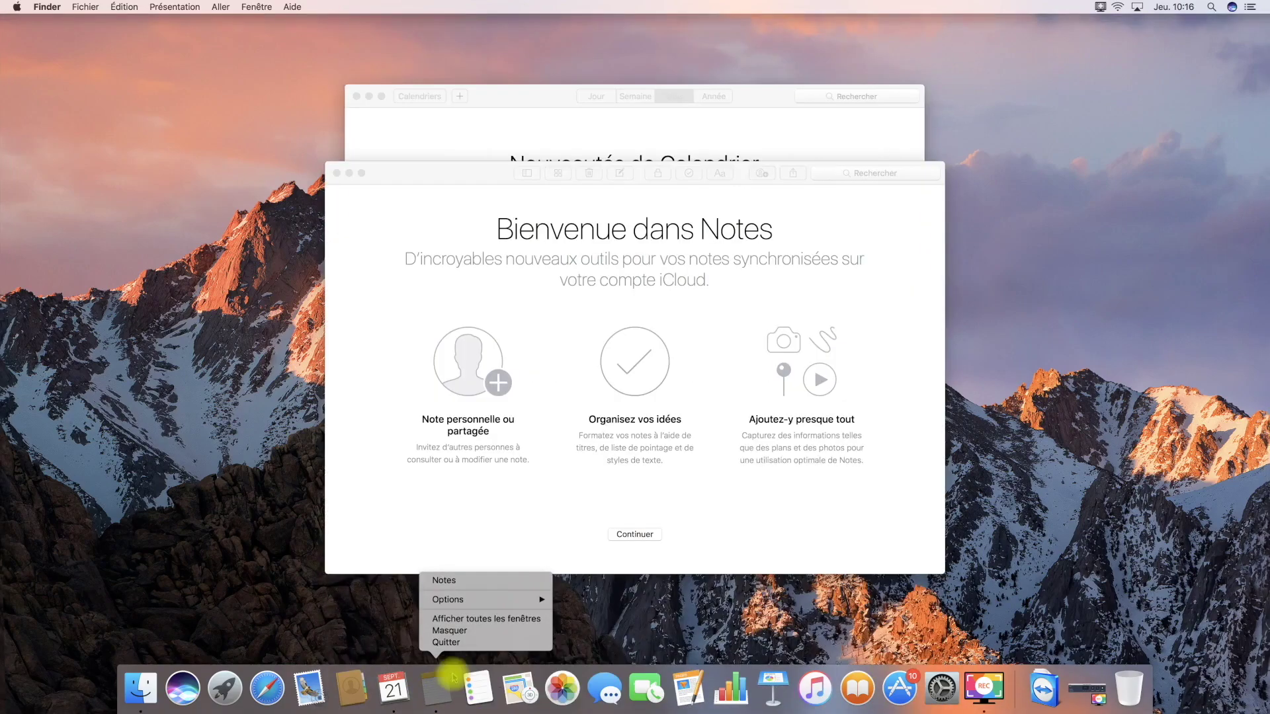
pyautogui.click(455, 647)
pyautogui.rightClick(411, 679)
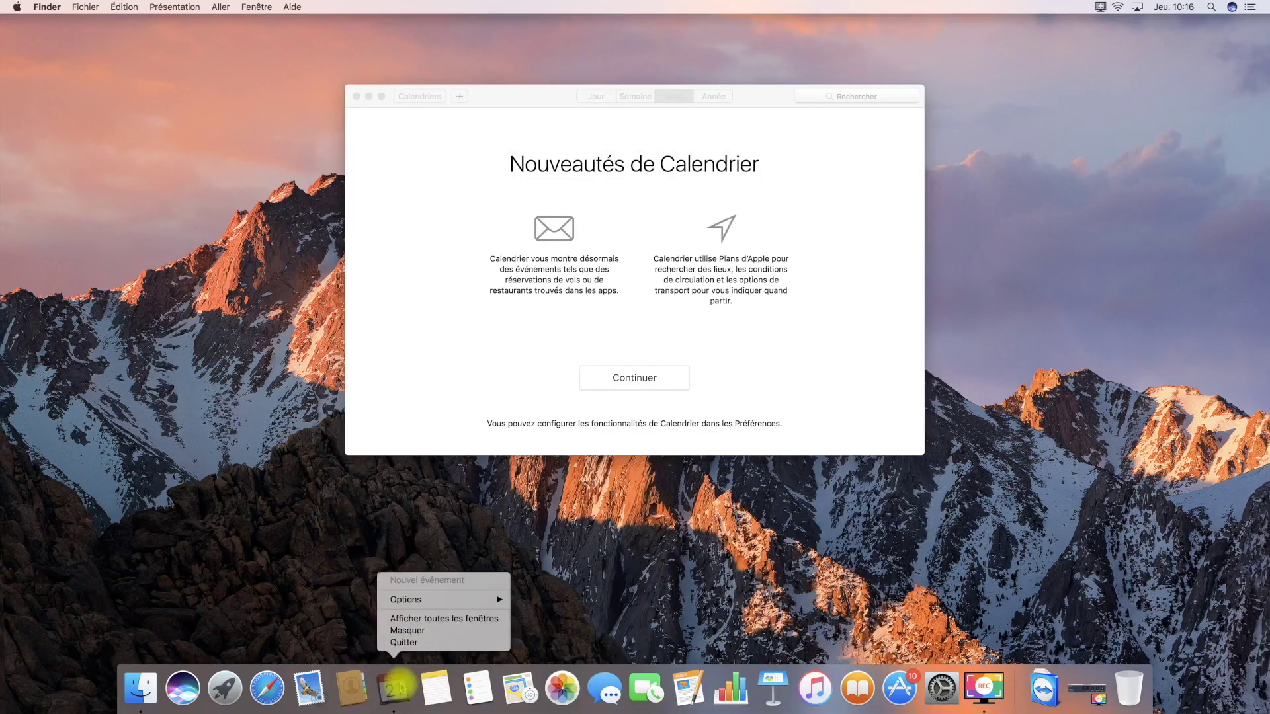
pyautogui.click(408, 645)
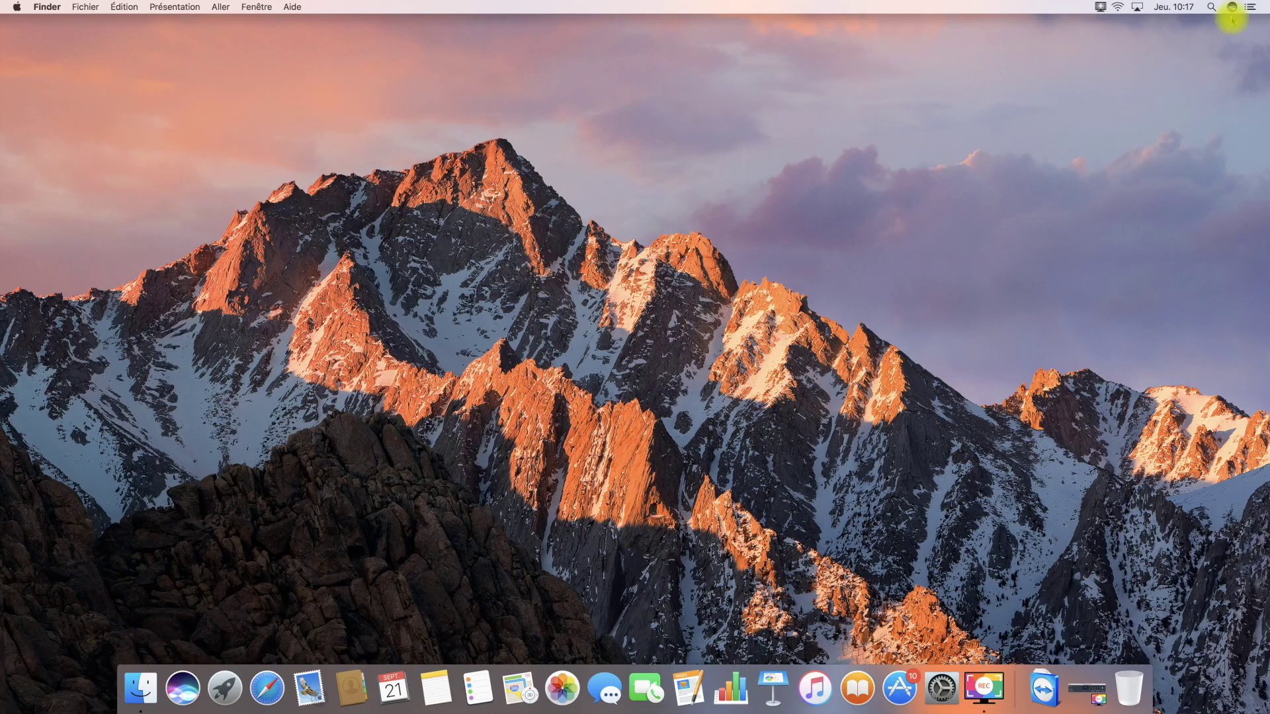
# - Test the upper-right active corner by bringing up Launchpad, and return to the desktop
pyautogui.moveTo(1267, 3)
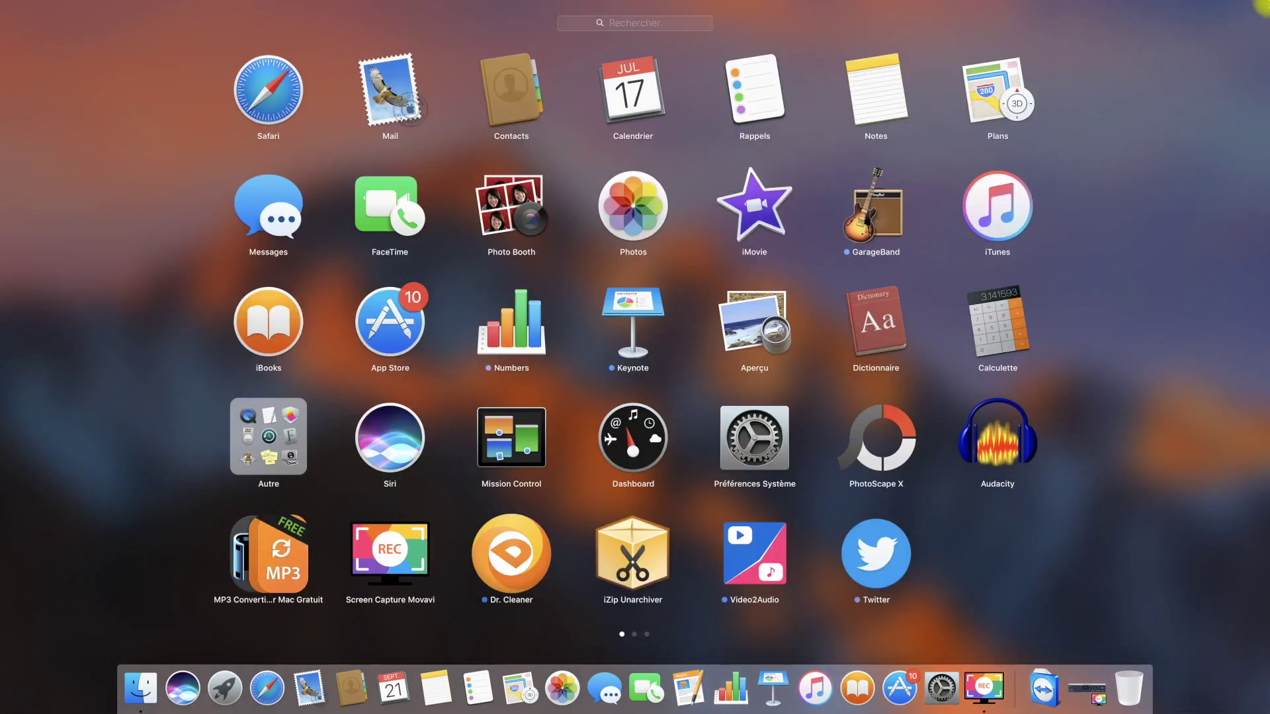
pyautogui.click(1087, 265)
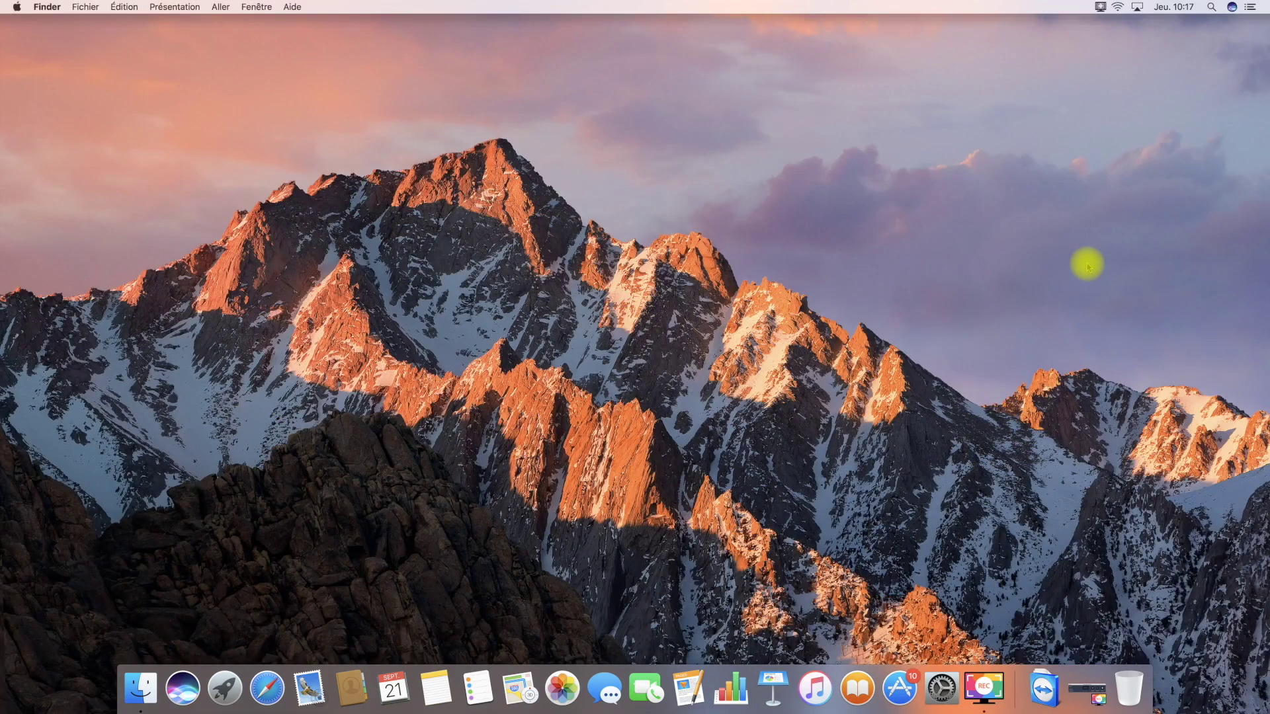